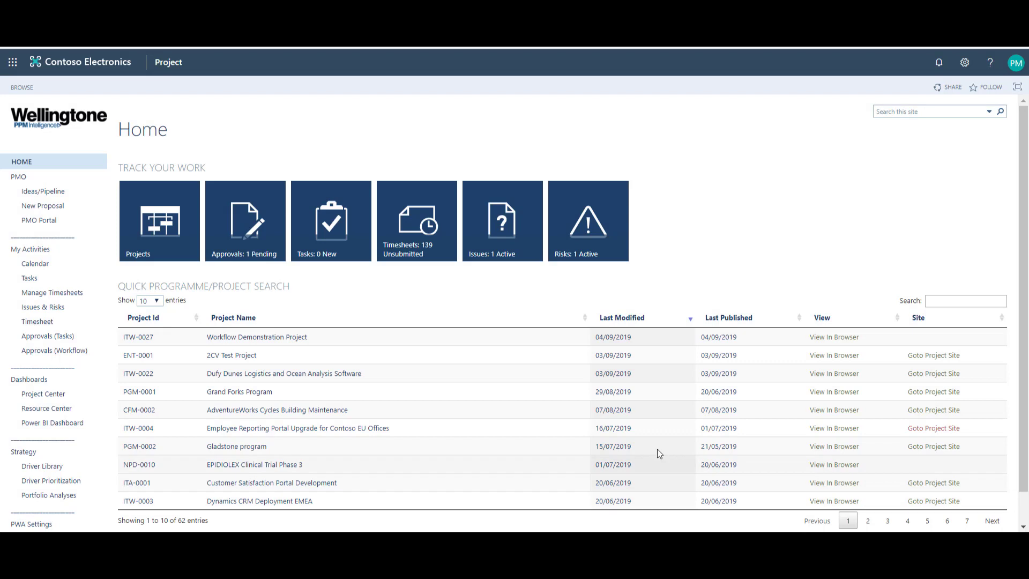
- Search projects for 'empl', clear it, then open the Employee Reporting Portal project's risks via the Risks tile
click(932, 304)
text(empl)
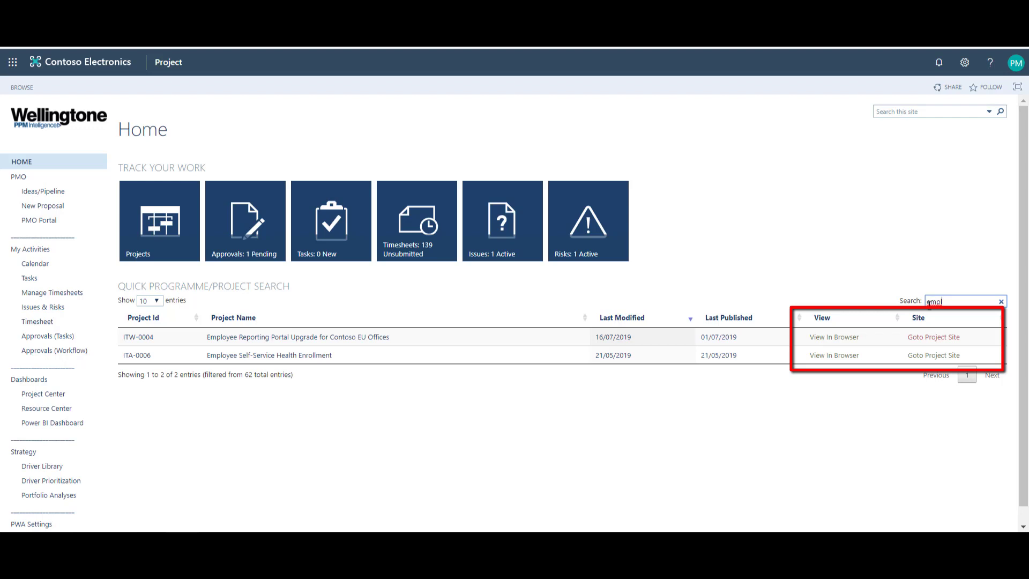
click(1001, 301)
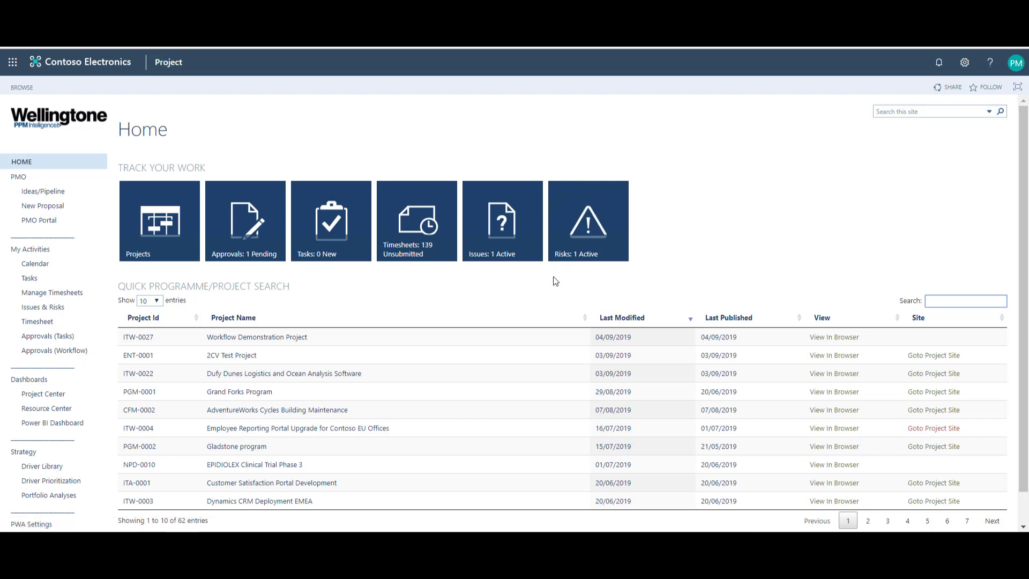
click(582, 222)
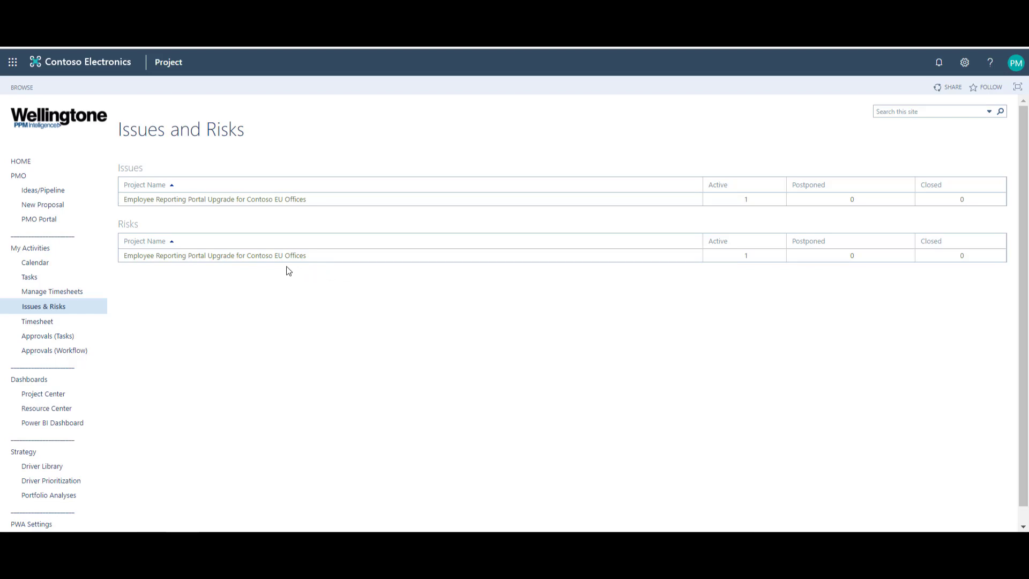
click(238, 258)
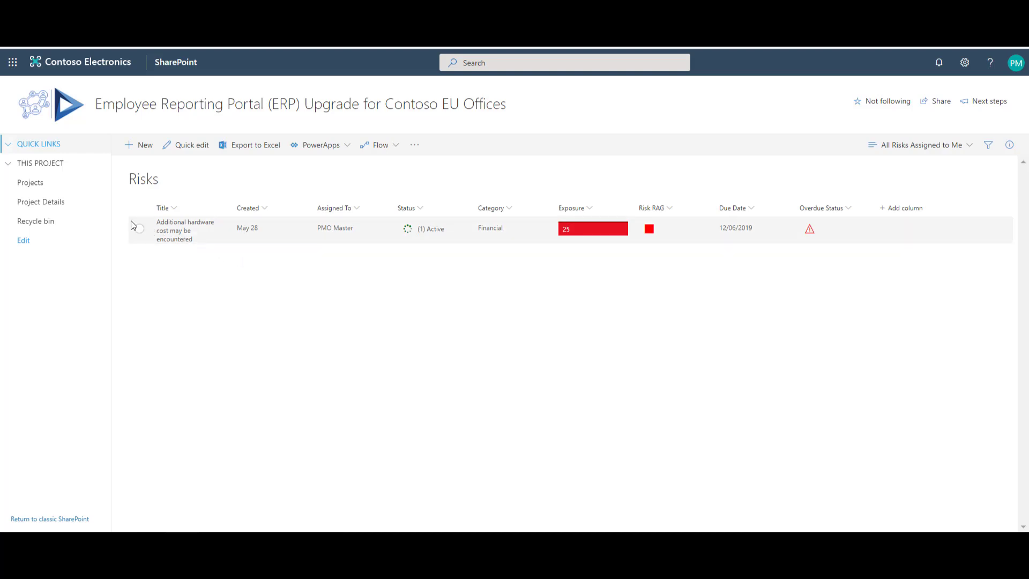
- Go back to PWA Home through the project site's Quick Links
click(8, 146)
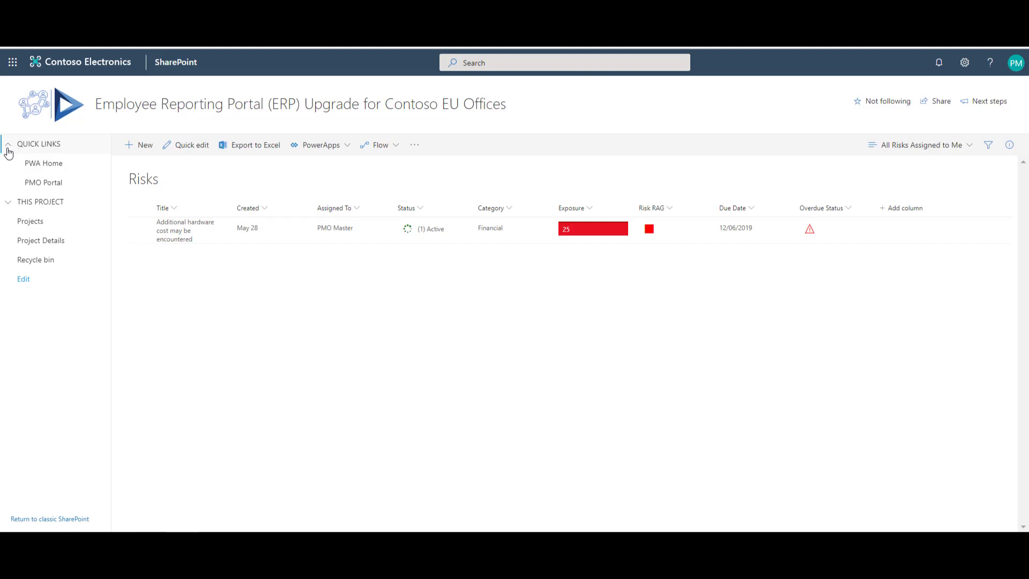
click(10, 170)
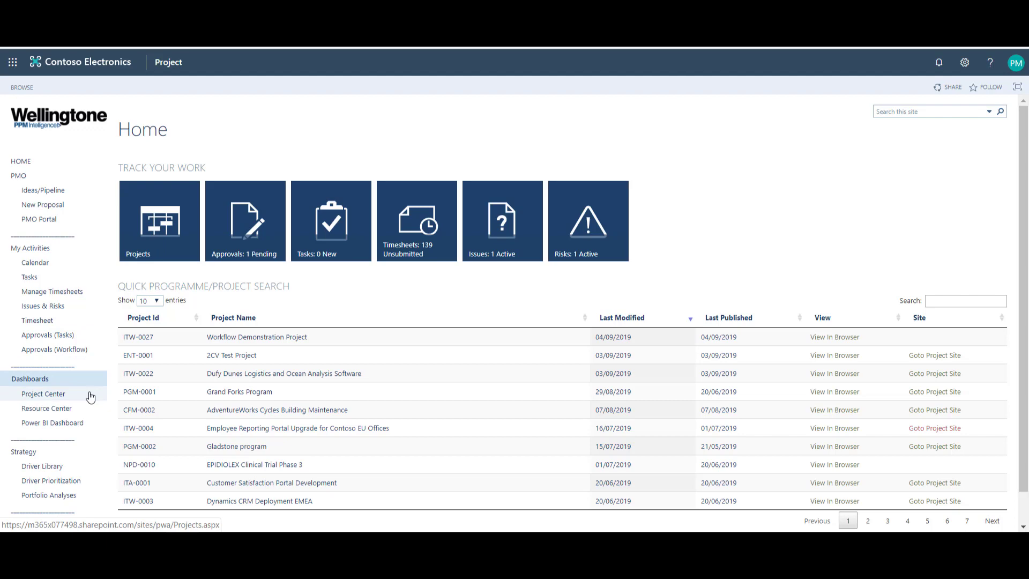
- Open Project Center, keep the Active Projects by Department view, and start a Custom Filter
click(73, 402)
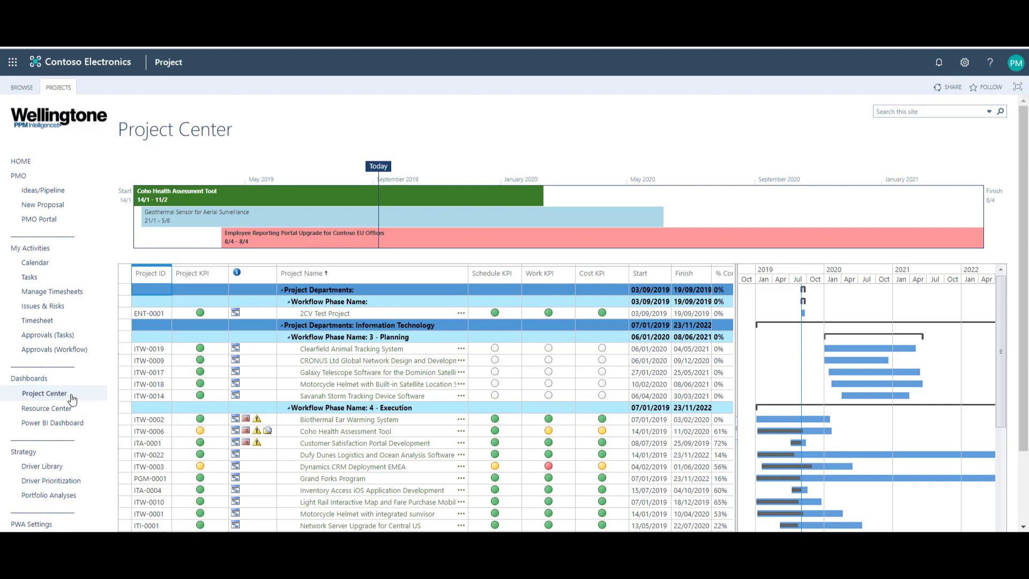
click(59, 87)
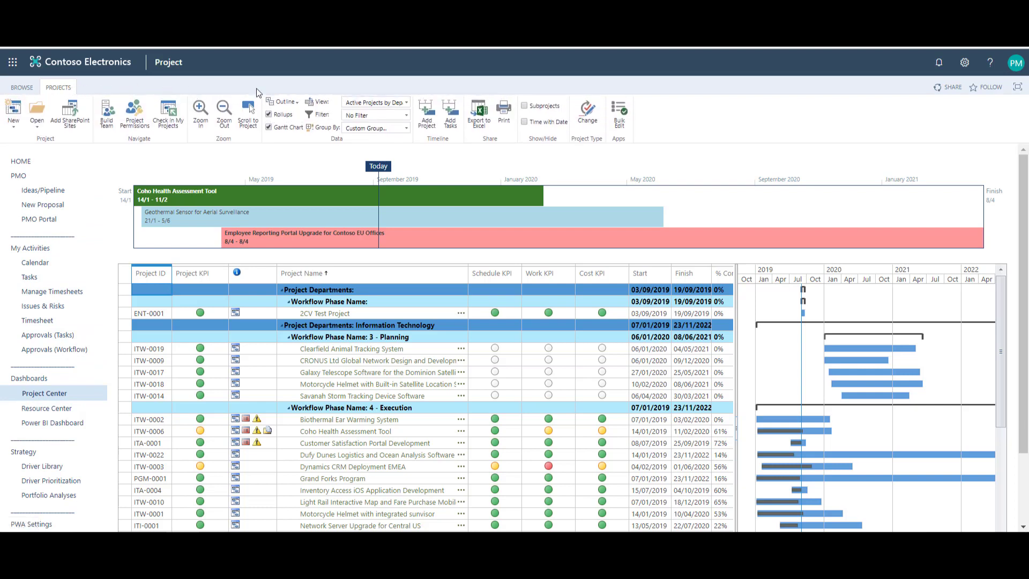
click(407, 103)
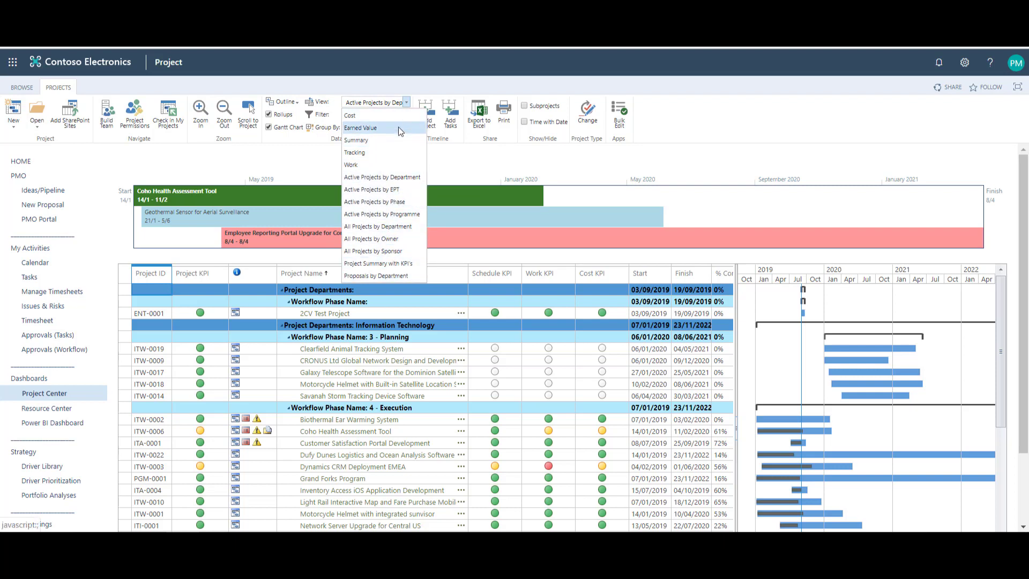
click(409, 101)
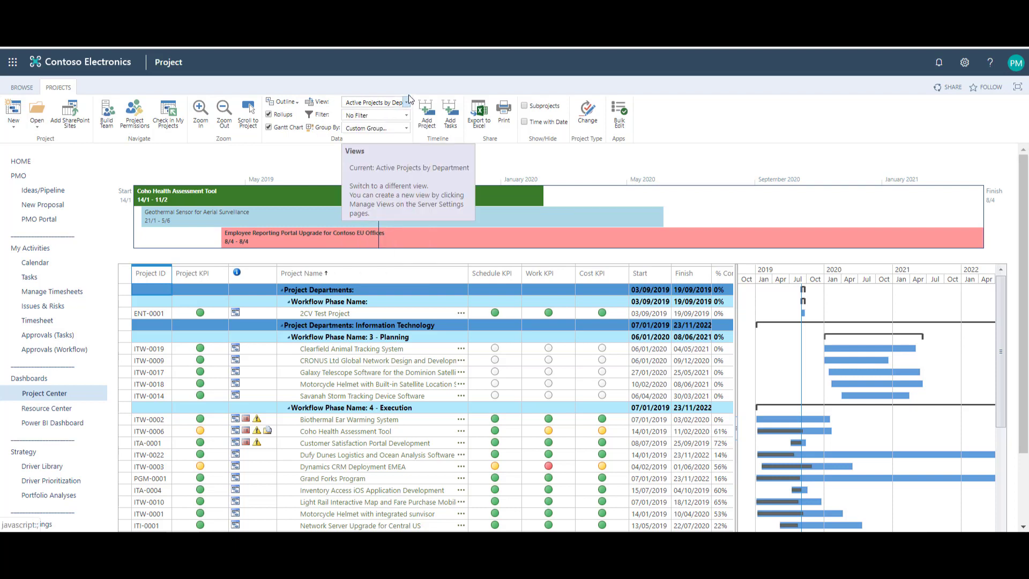
click(406, 115)
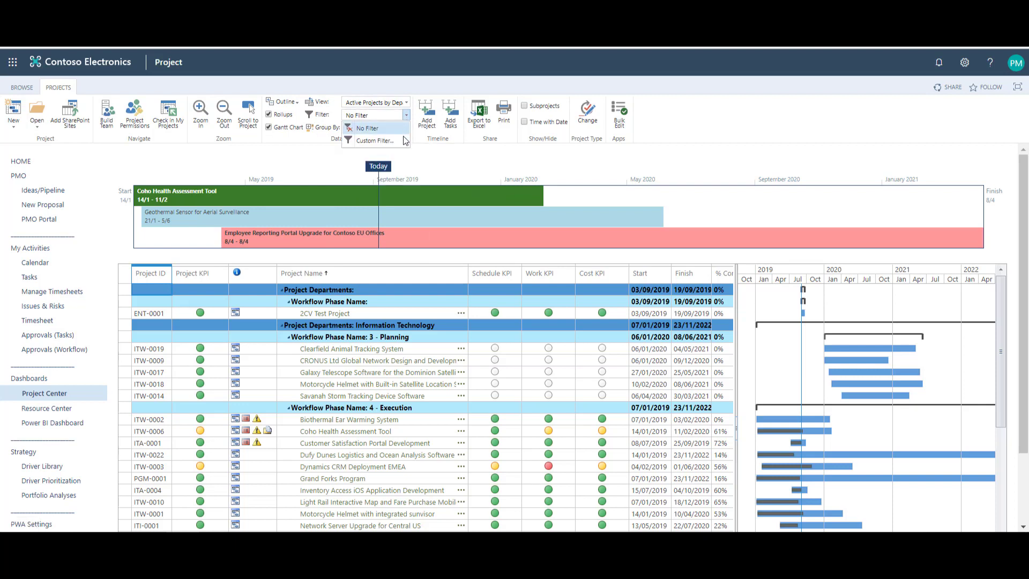
click(403, 141)
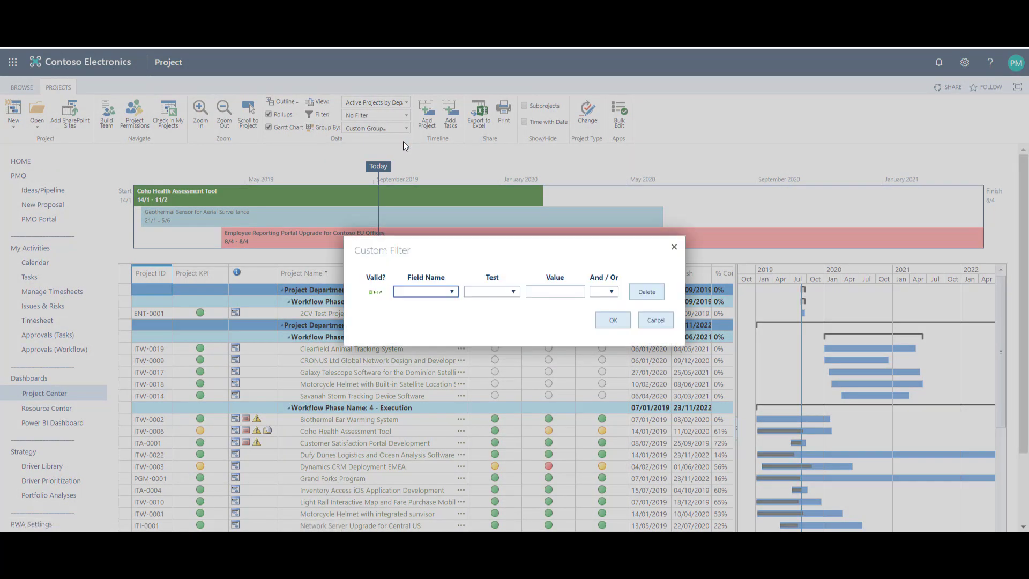
- Filter the projects to those whose Workflow Phase Name contains 'Planning'
click(452, 292)
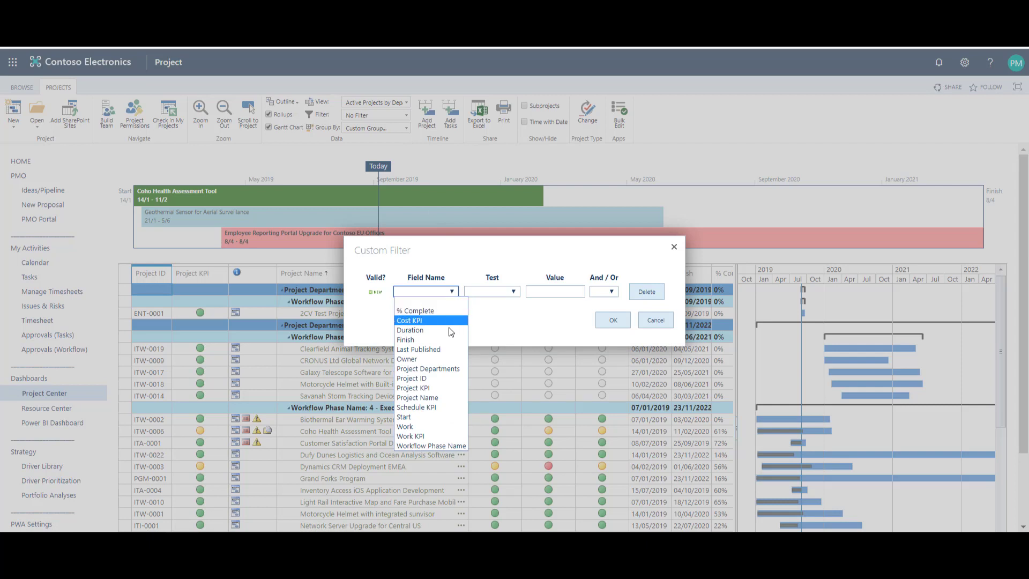
click(448, 449)
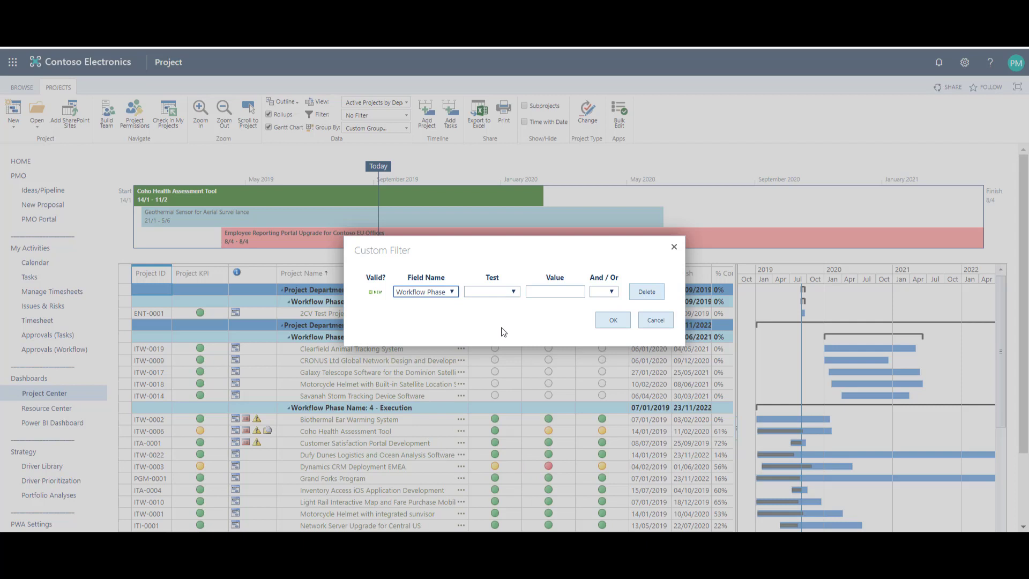
click(504, 293)
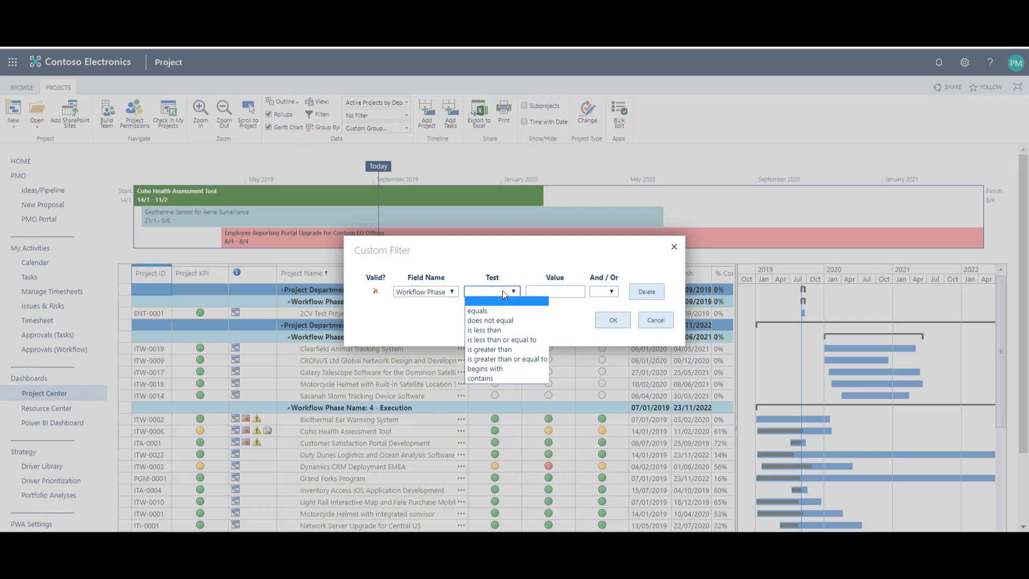
click(513, 378)
click(553, 291)
text(Planning)
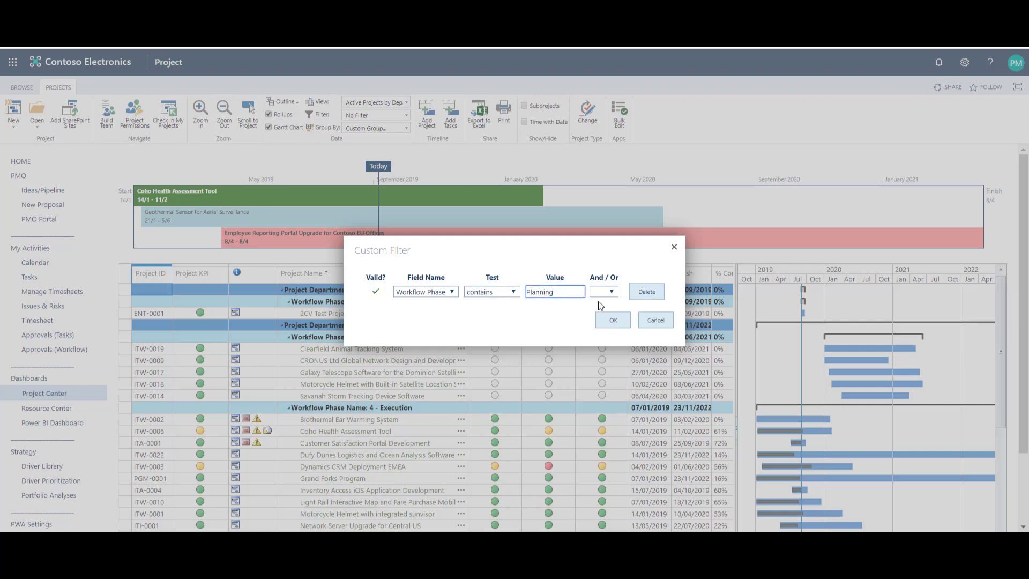
click(613, 319)
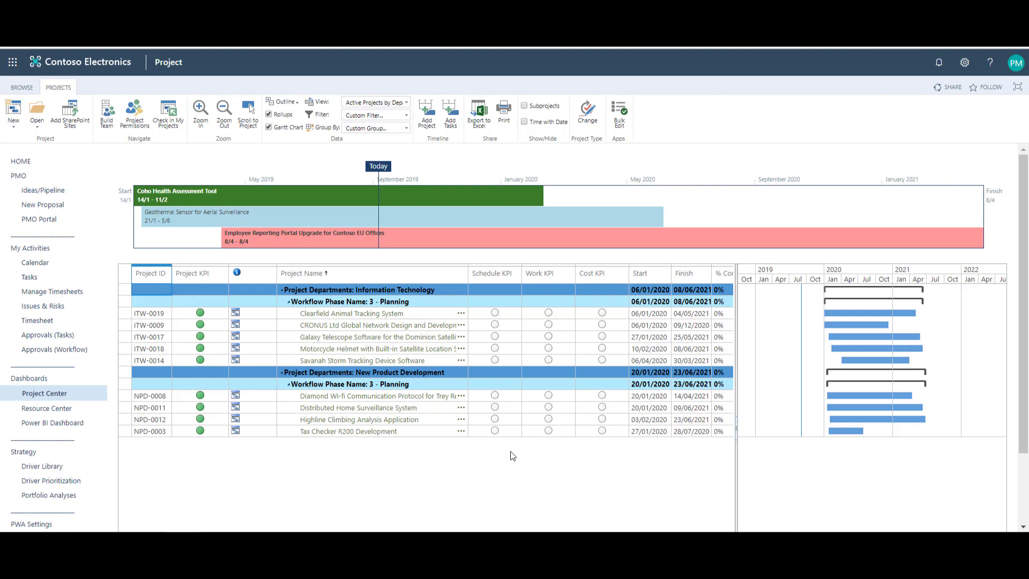
- Set the filter to No Filter and keep the existing grouping
click(406, 116)
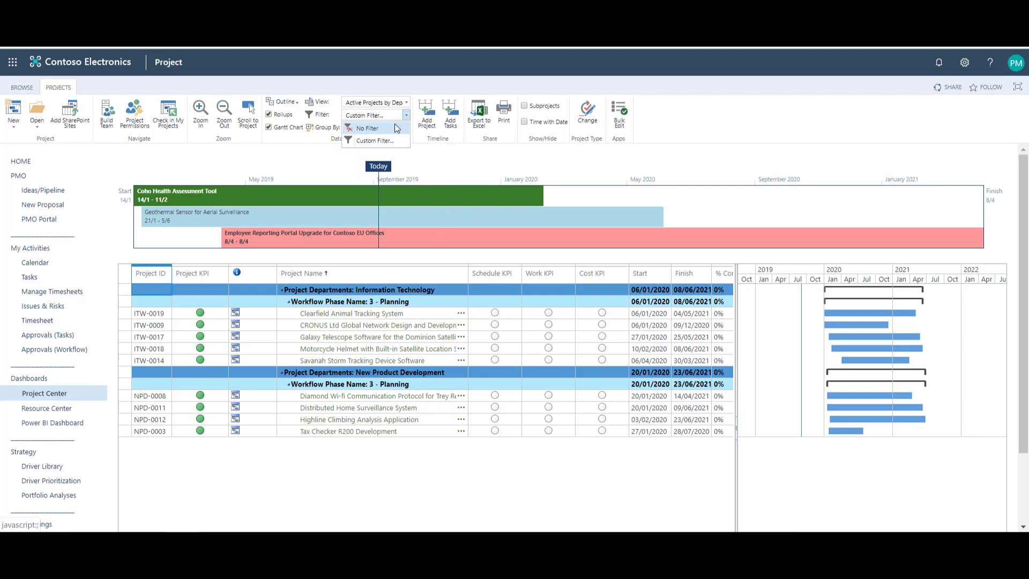
click(396, 128)
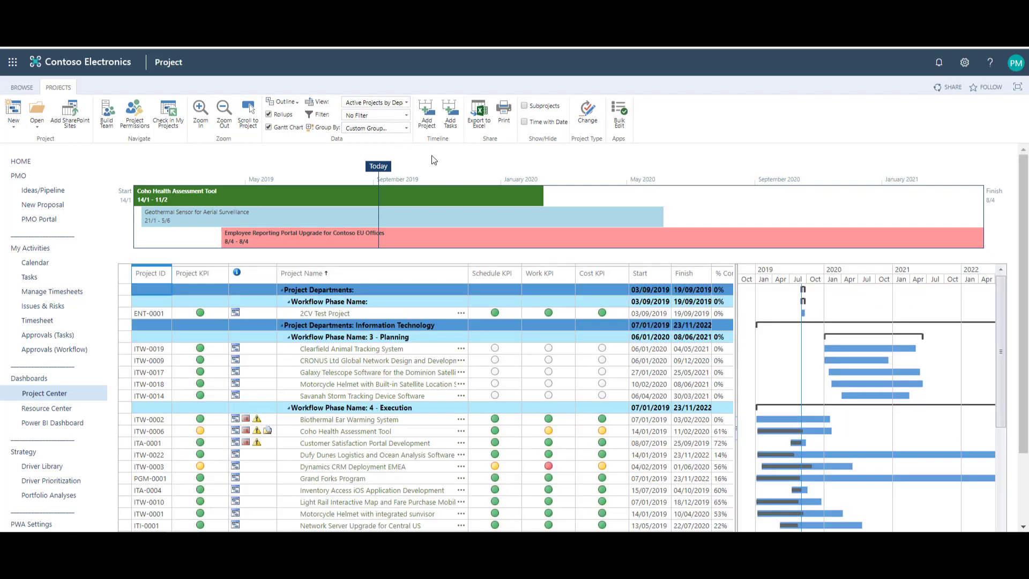
click(406, 128)
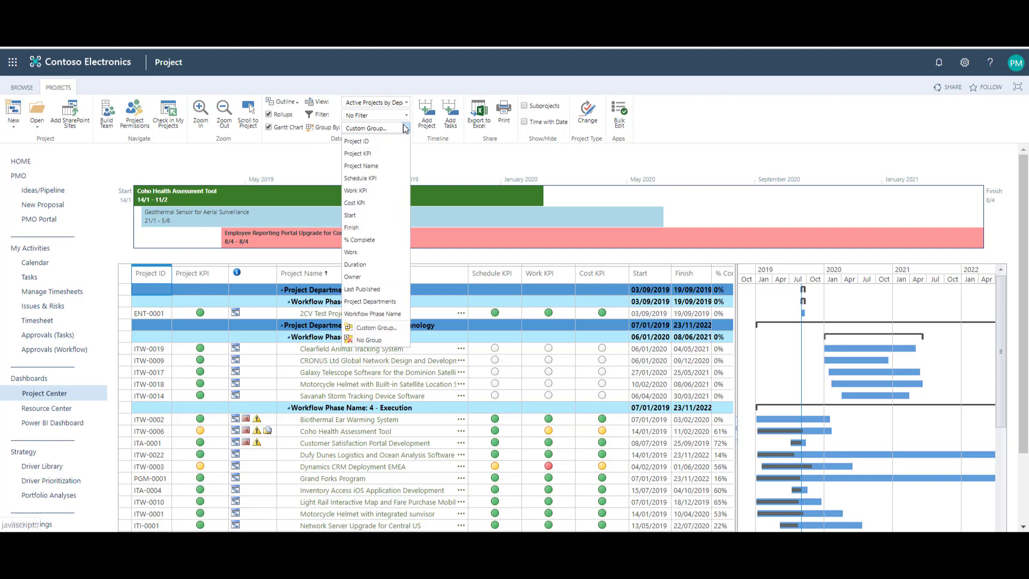
click(438, 160)
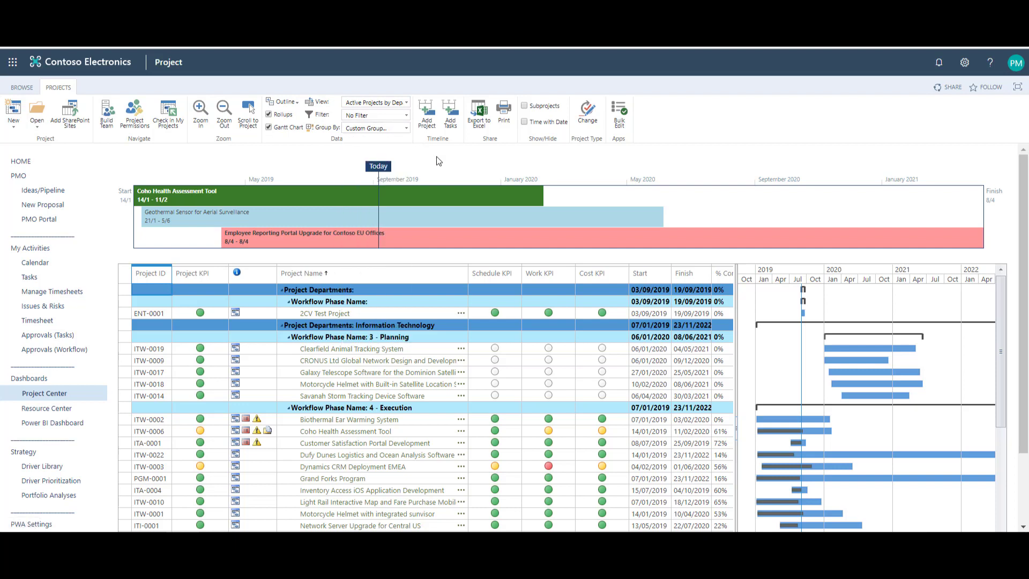
- Collapse the outline to Level 1, expand Information Technology and 4 - Execution, then show All Levels
click(284, 103)
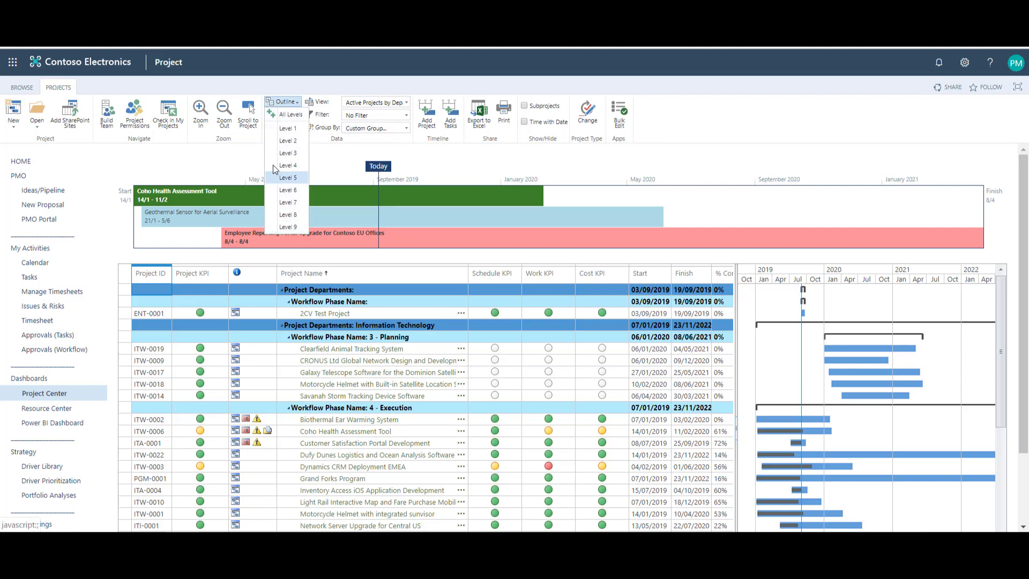
click(269, 132)
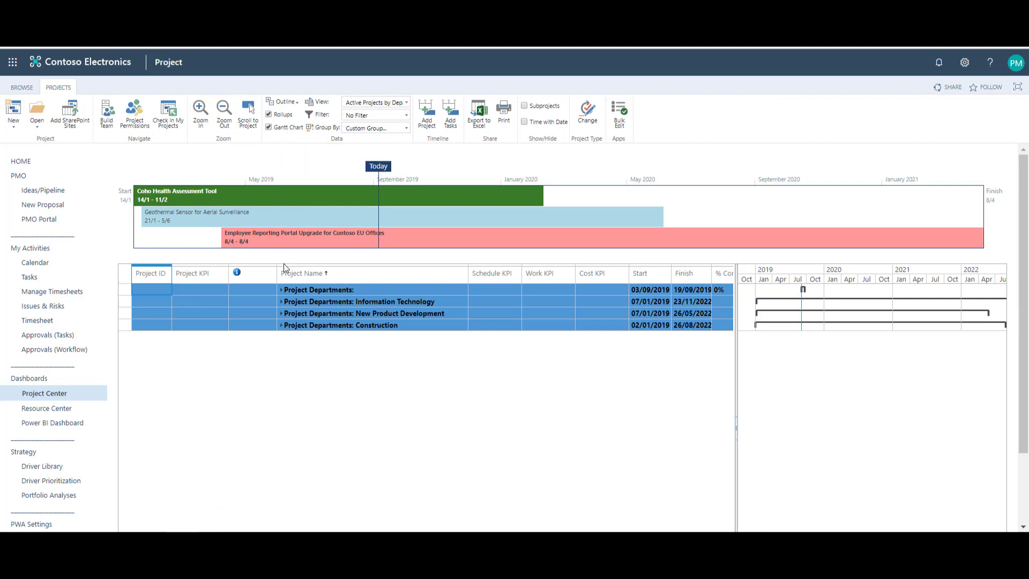
click(281, 302)
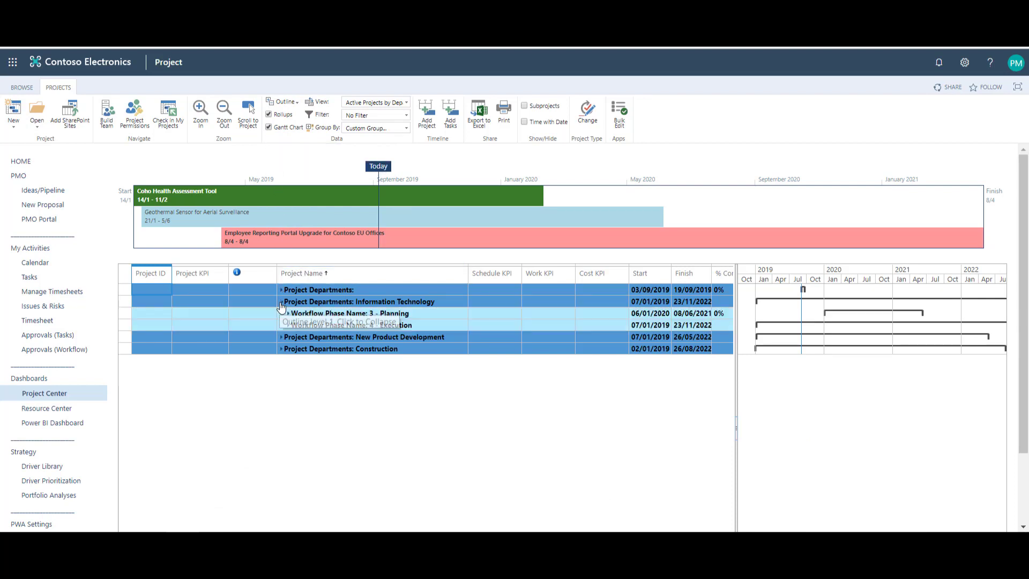
click(289, 326)
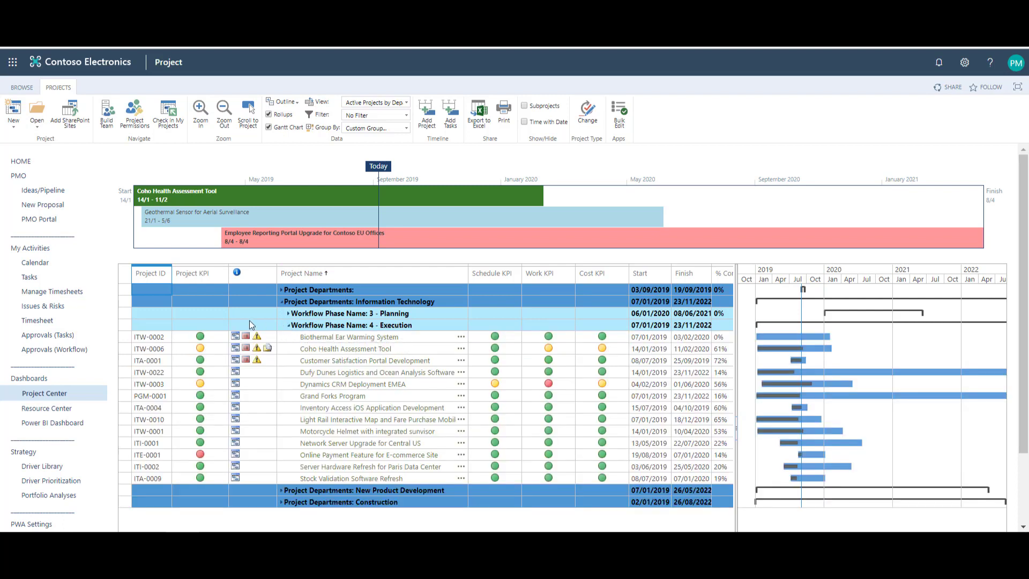
click(288, 102)
click(278, 150)
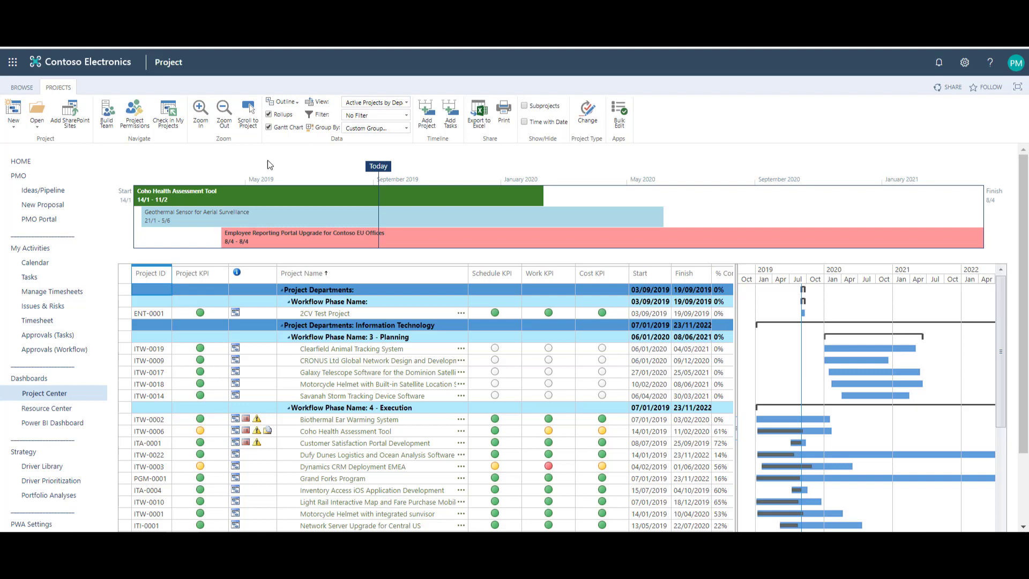
- Switch to the Cost view and widen the grid to show the Finish, Start and Cost columns
click(396, 104)
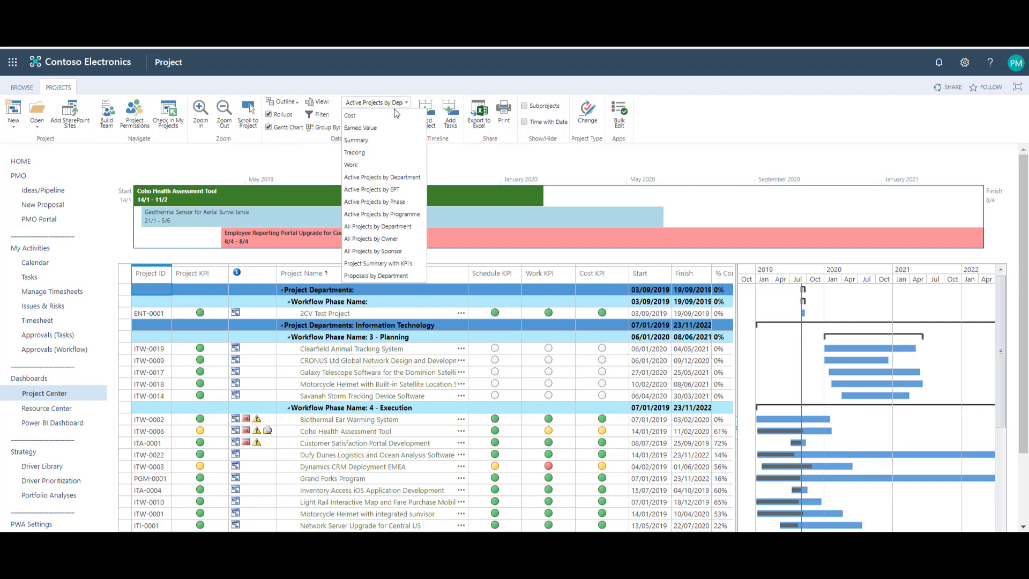
click(393, 114)
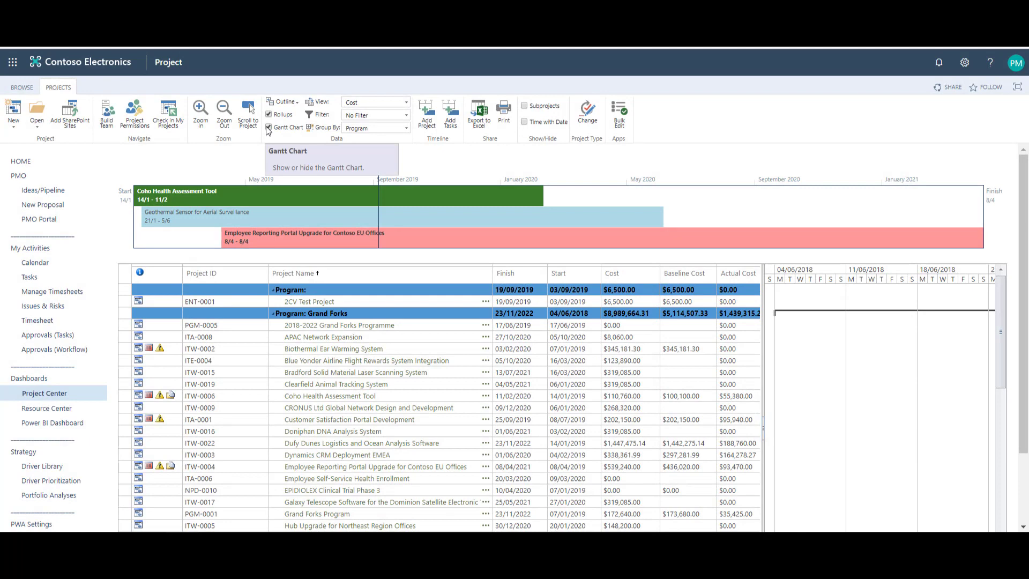
click(269, 127)
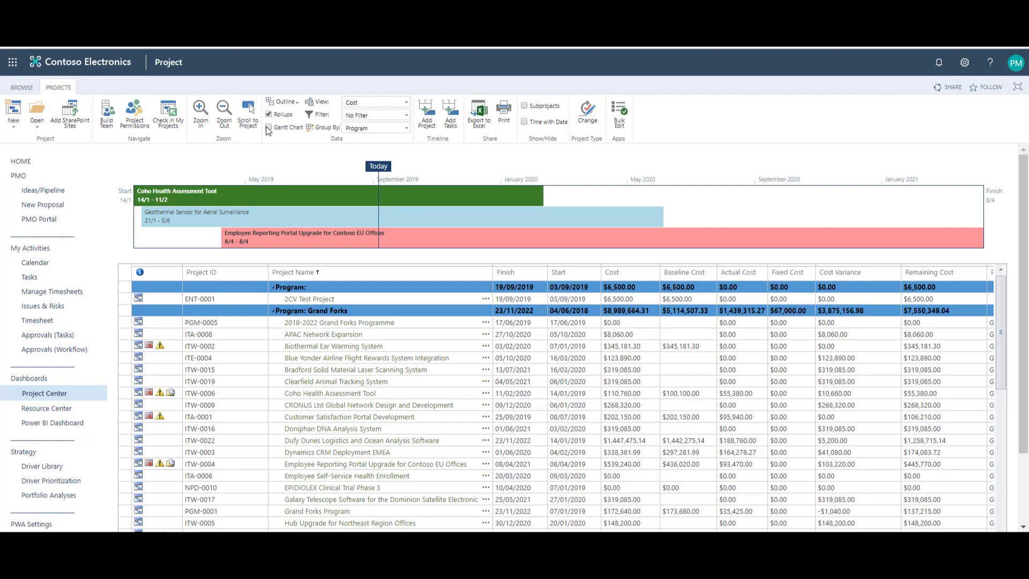
click(269, 128)
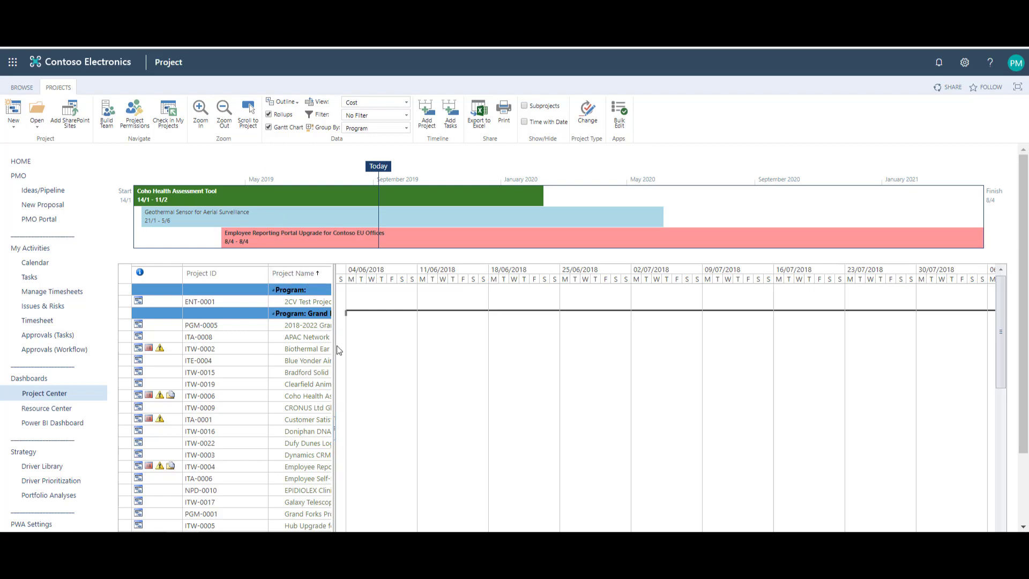
drag(336, 345, 892, 360)
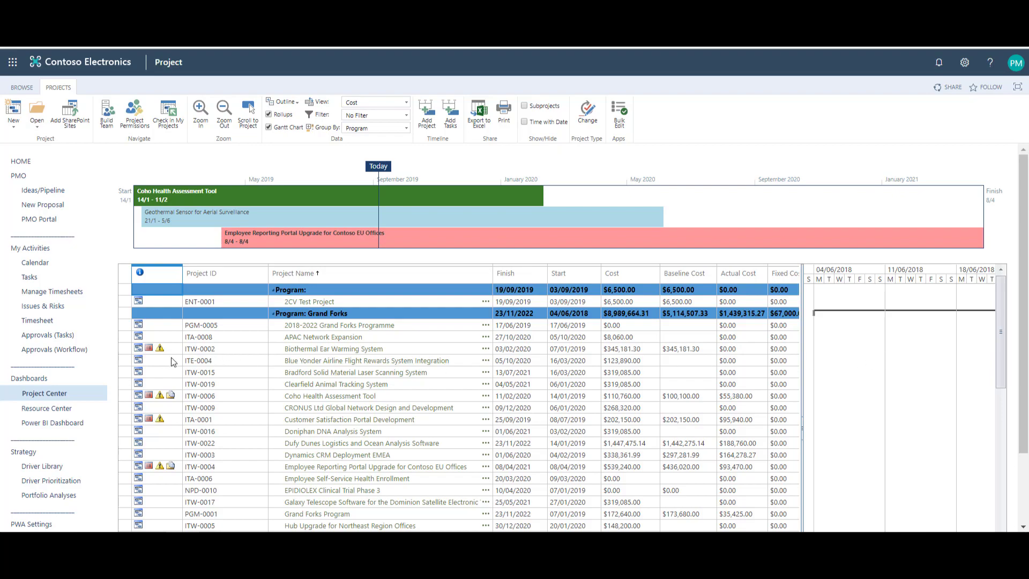
mouse_move(138, 351)
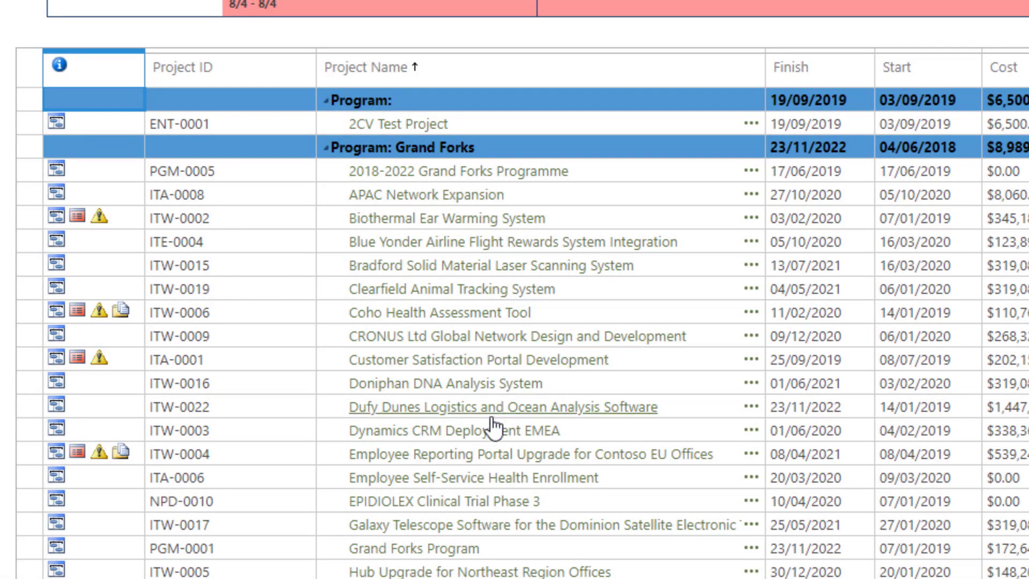
- Open project ITW-0004 and scroll through its Workflow Status stages, currently 1M - Initial Business Case
click(483, 458)
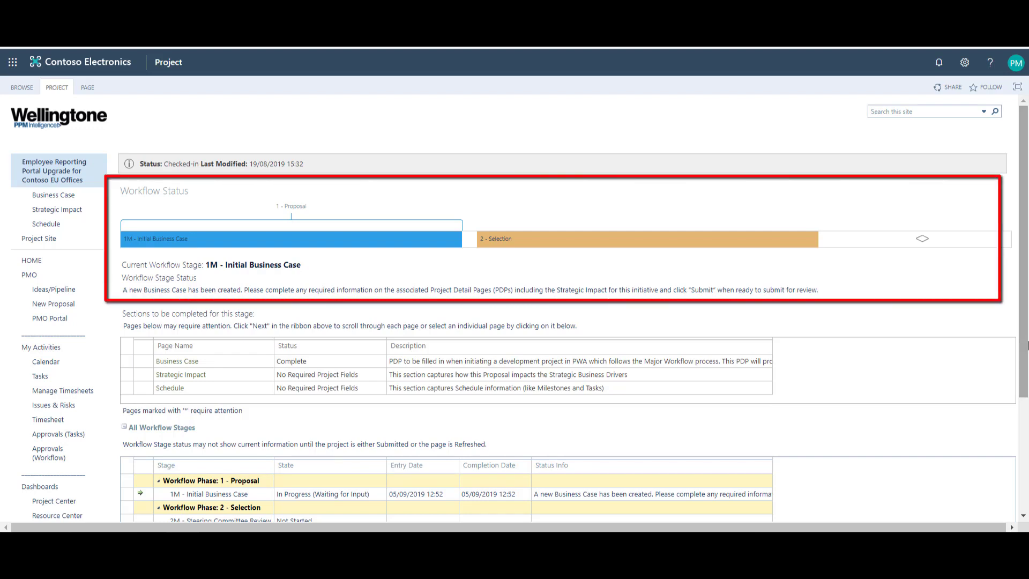
drag(1024, 345, 1025, 467)
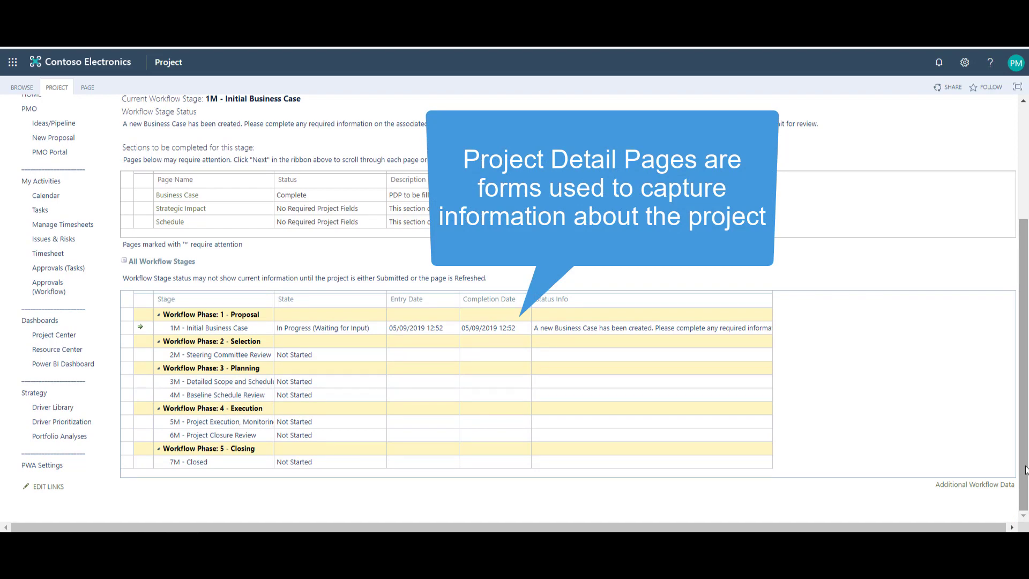
drag(1025, 470, 1026, 333)
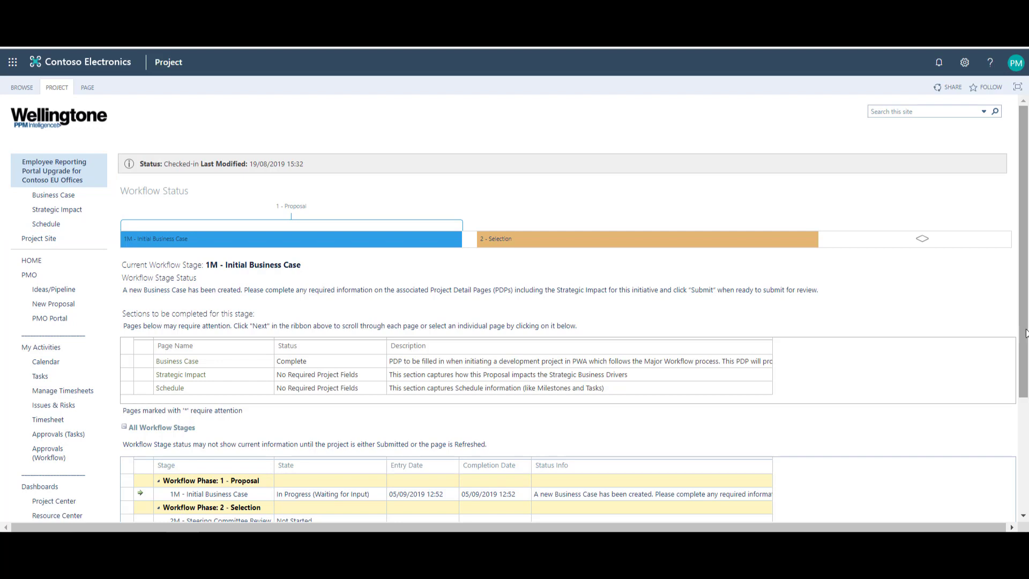
- Check out the Business Case page for editing, leaving Program set to Grand Forks
click(59, 199)
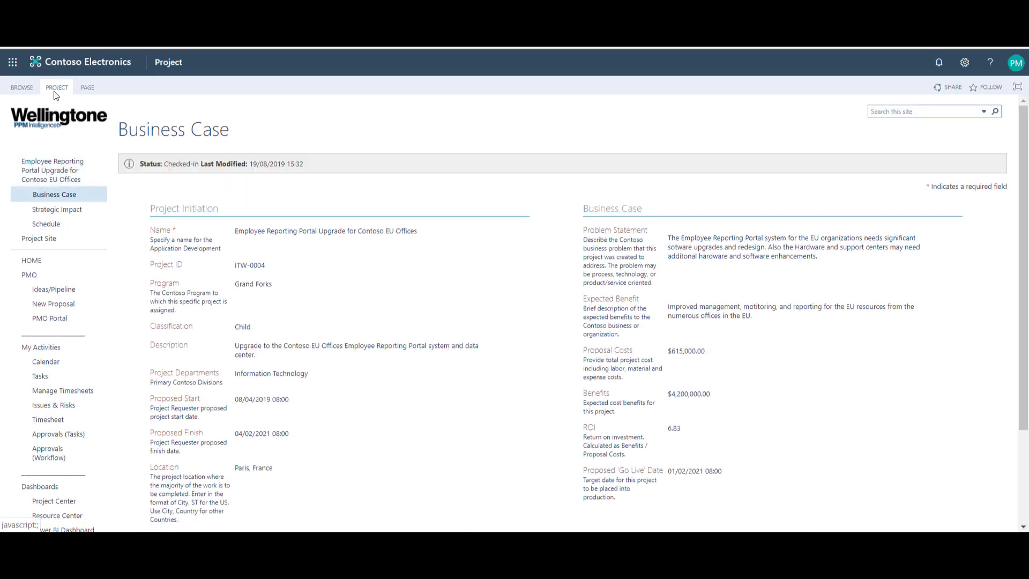
click(57, 88)
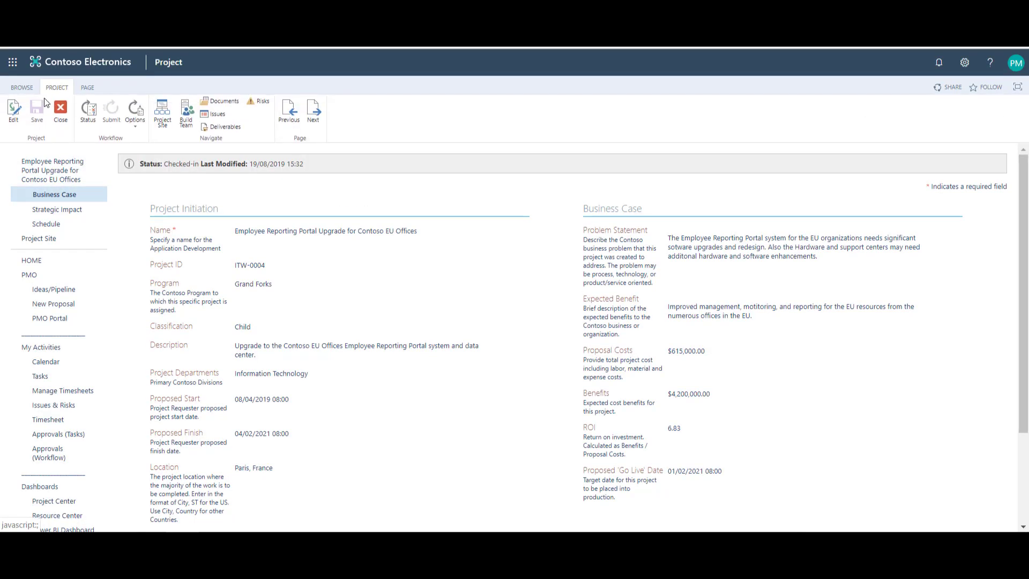
click(14, 118)
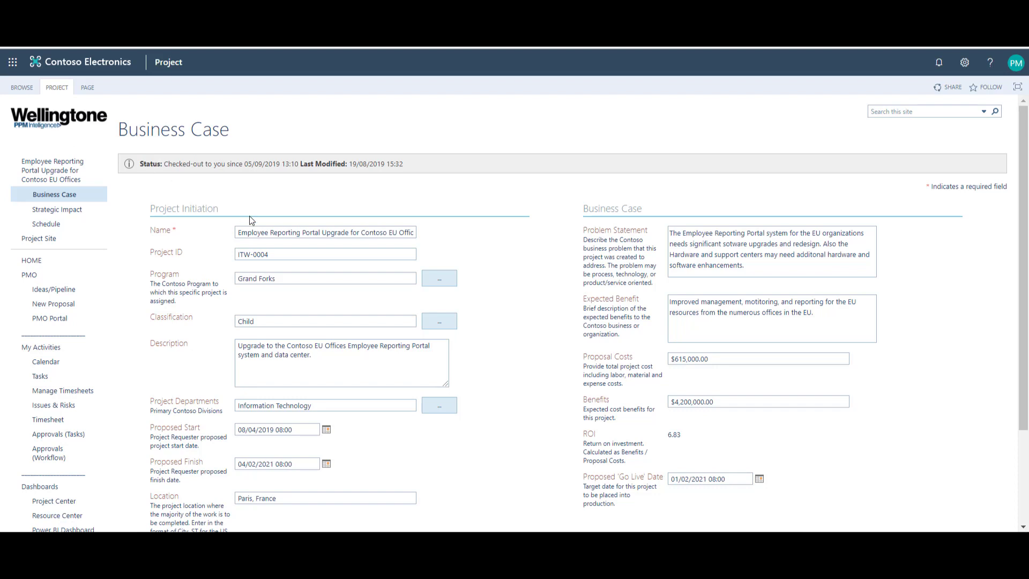
click(323, 257)
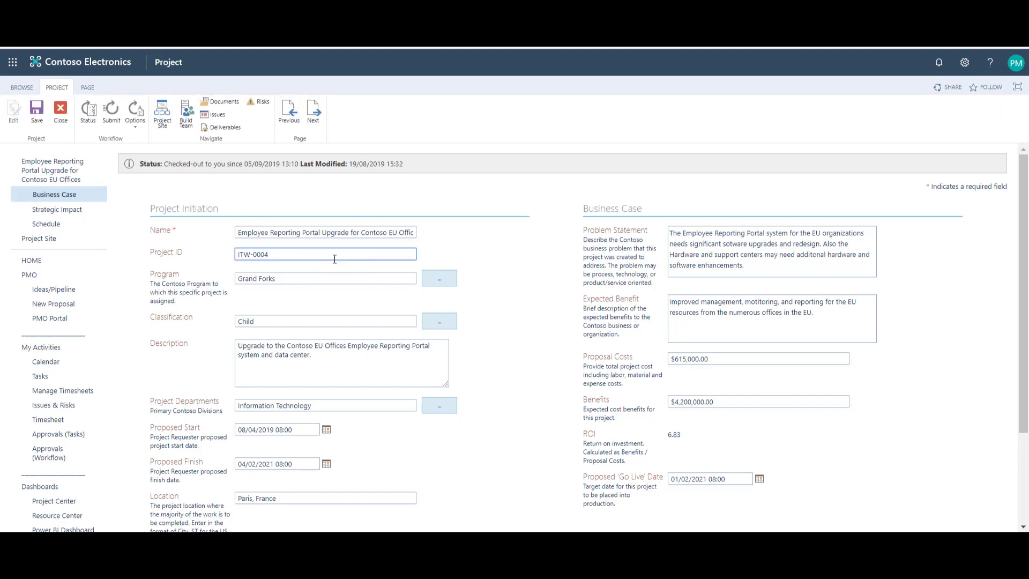
click(436, 283)
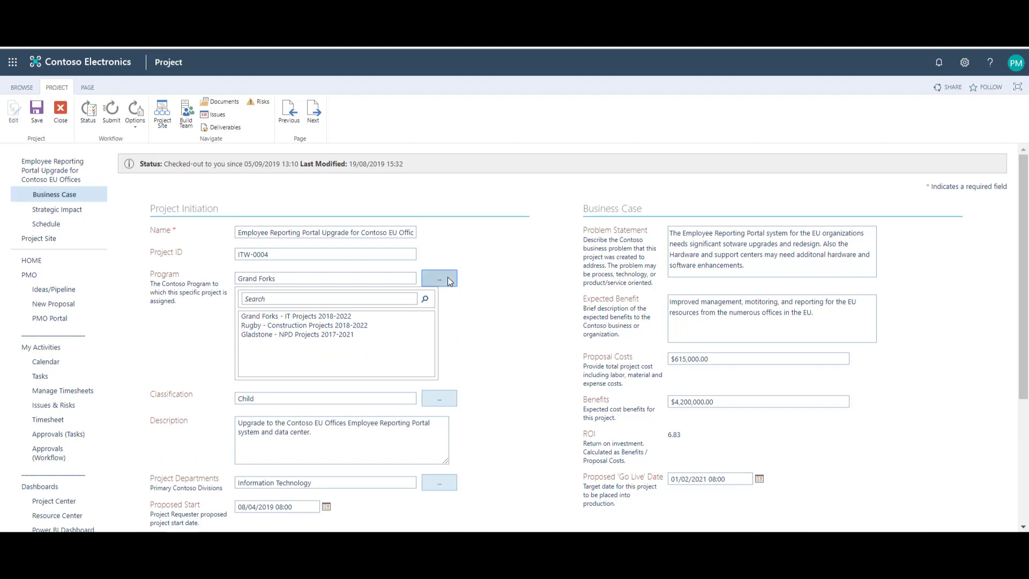
click(444, 278)
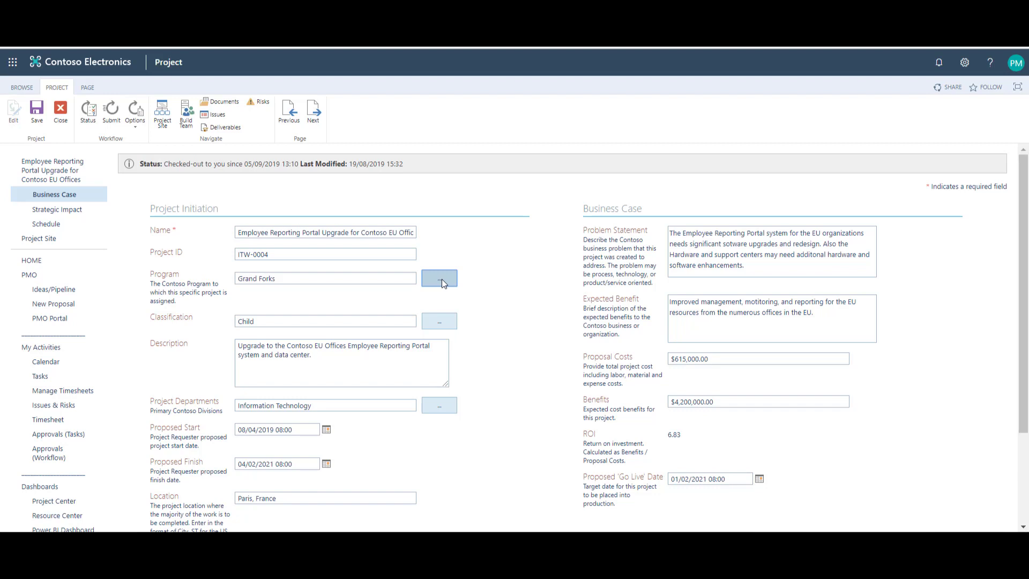
- Open the project's Schedule and switch it to editing In Browser
click(74, 231)
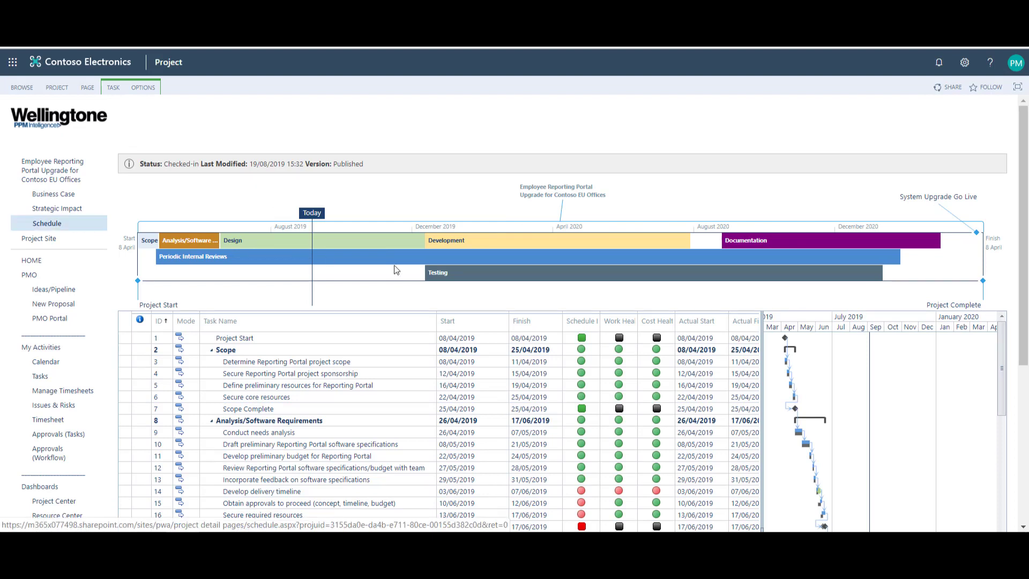
drag(1027, 294, 1027, 339)
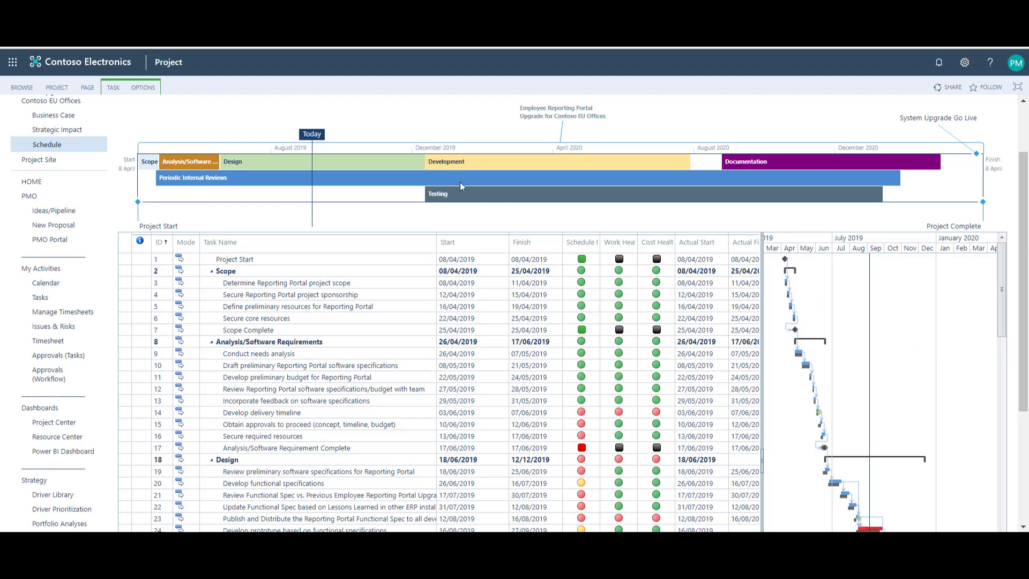
click(113, 88)
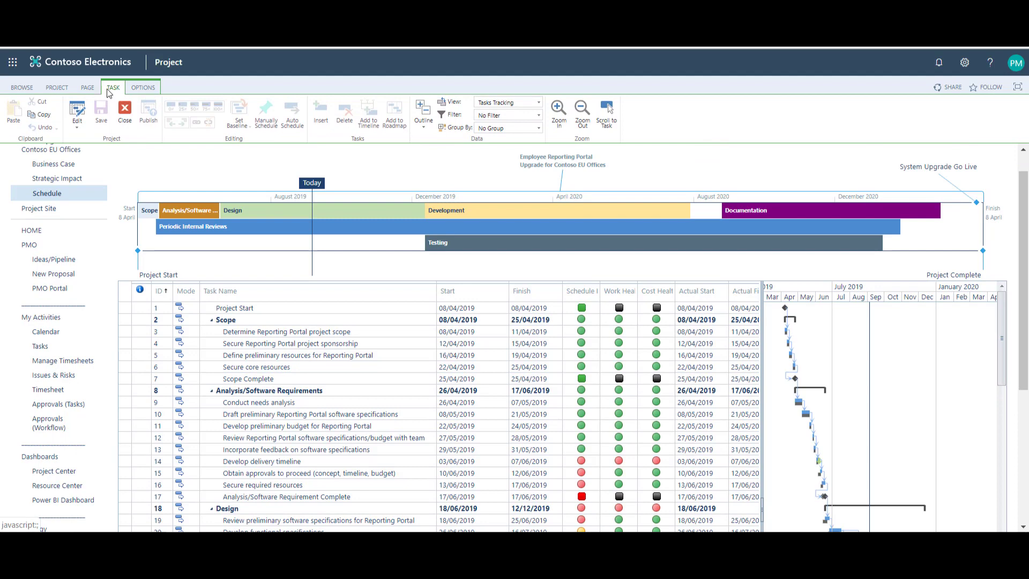
click(78, 132)
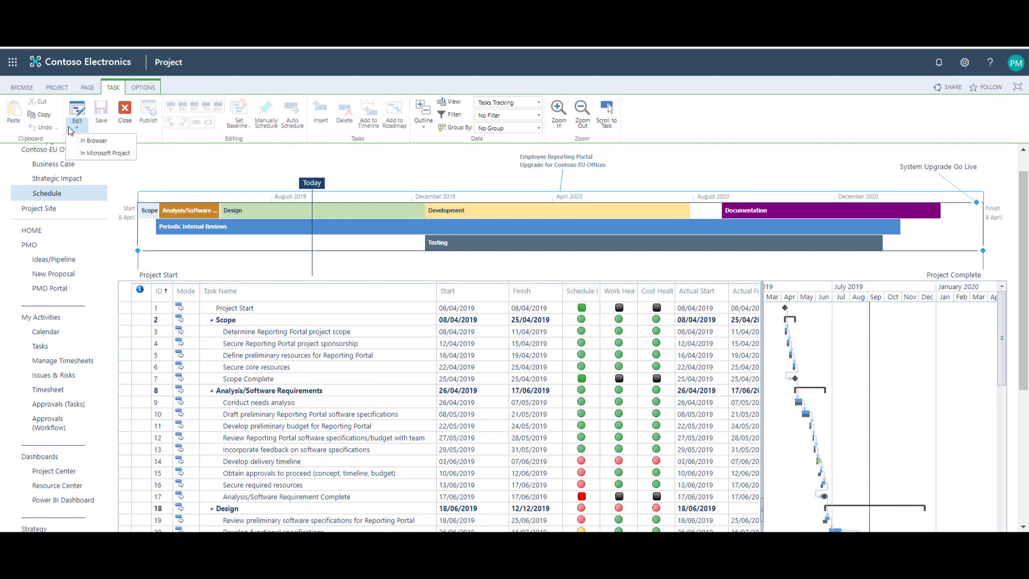
click(69, 143)
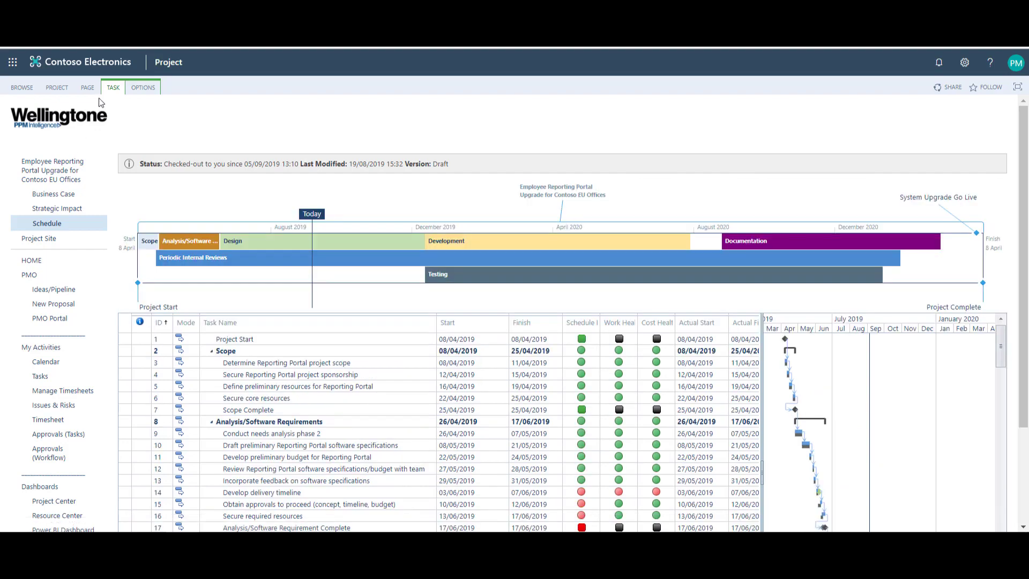
click(112, 88)
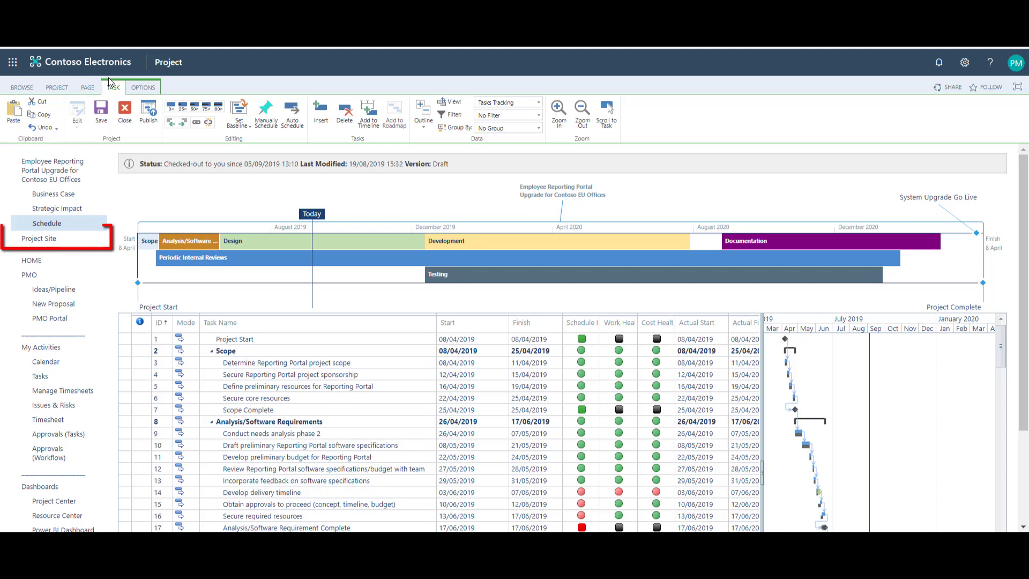
- View the Employee Reporting Portal project site summary, then go back to PWA Home
click(68, 246)
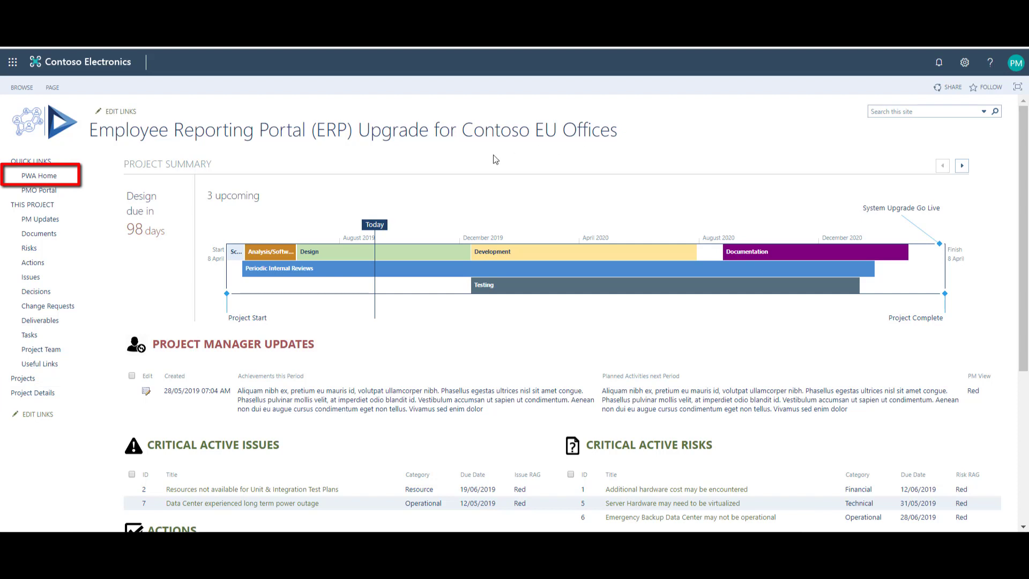
click(72, 181)
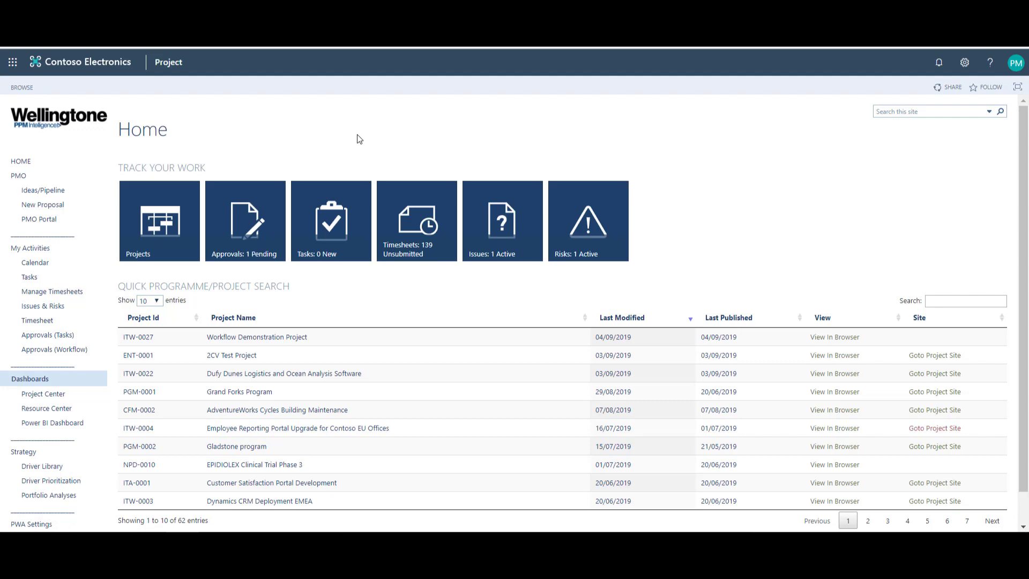
- Review the Resource Center's enterprise resource list, then return Home and open the PMO Portal
click(59, 411)
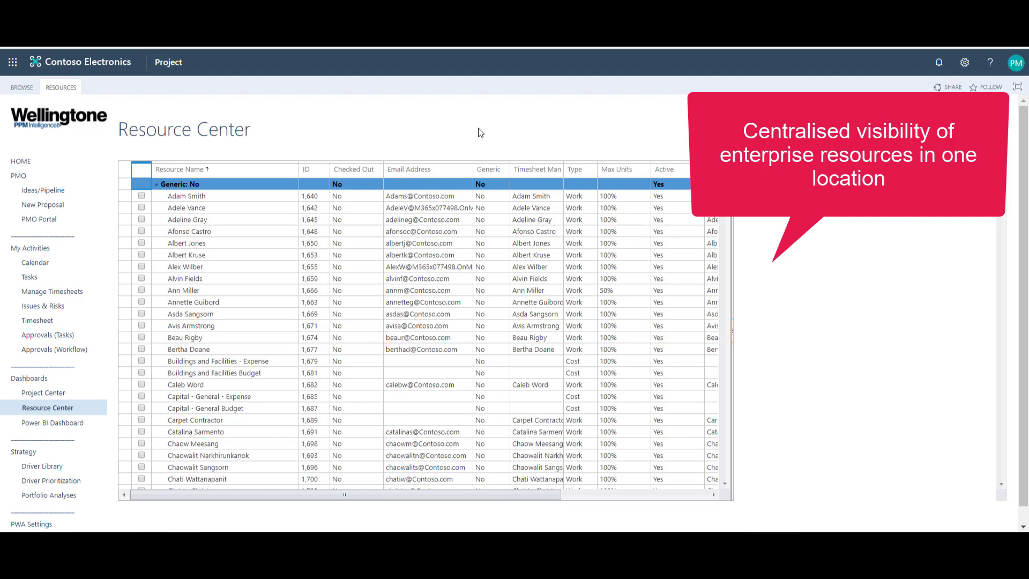
click(50, 162)
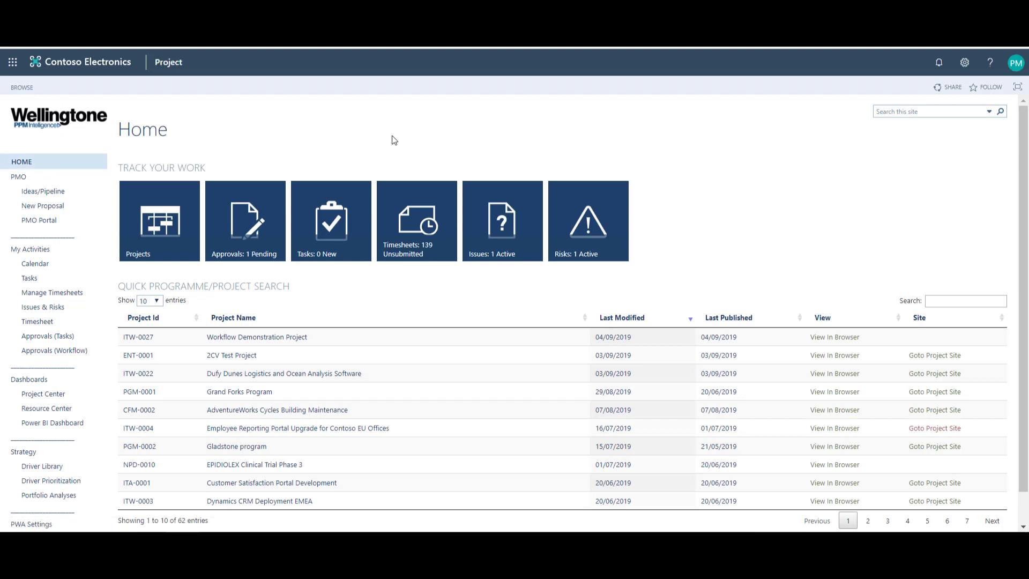
click(54, 221)
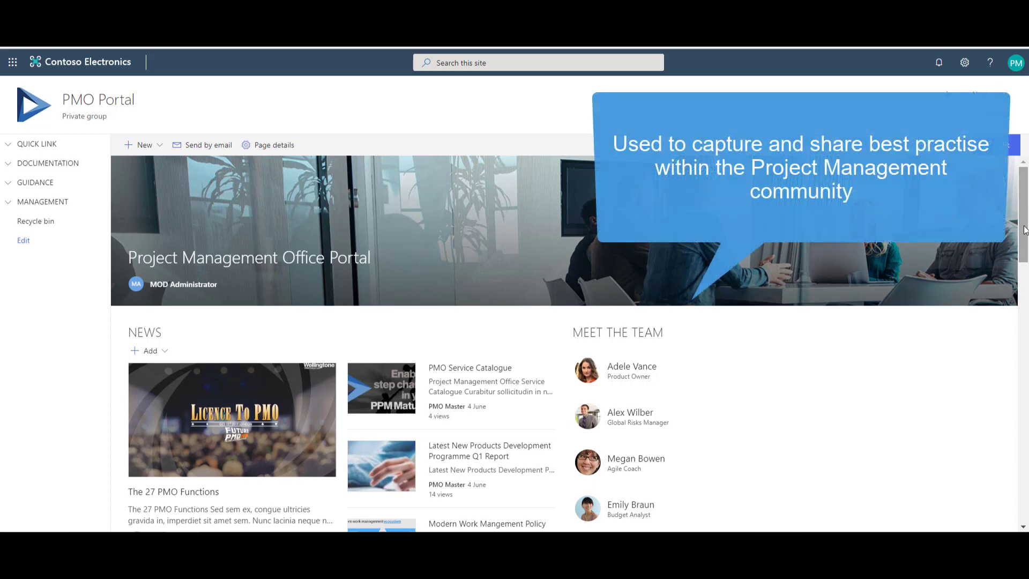
- Scroll through the PMO Portal's news, events and documents, then return to Project Web App via Quick Links
scroll(1023, 231, down, 3)
scroll(1024, 375, down, 8)
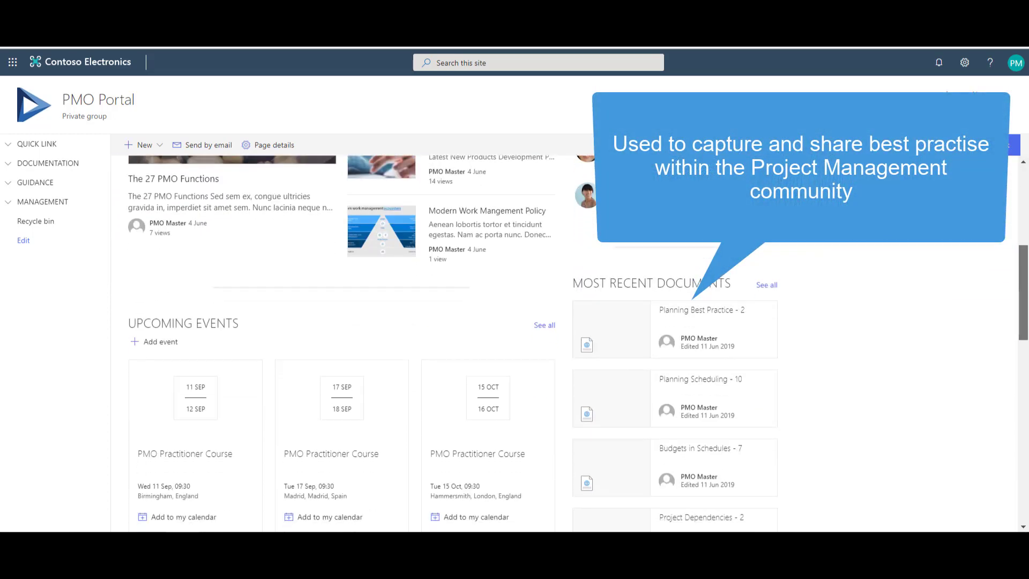
drag(1026, 388, 1025, 203)
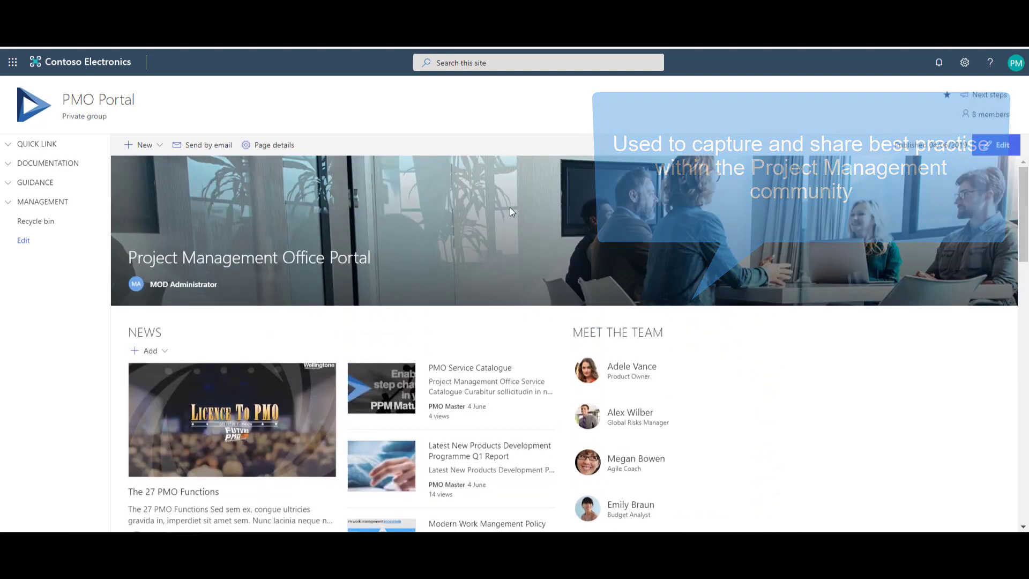
click(8, 145)
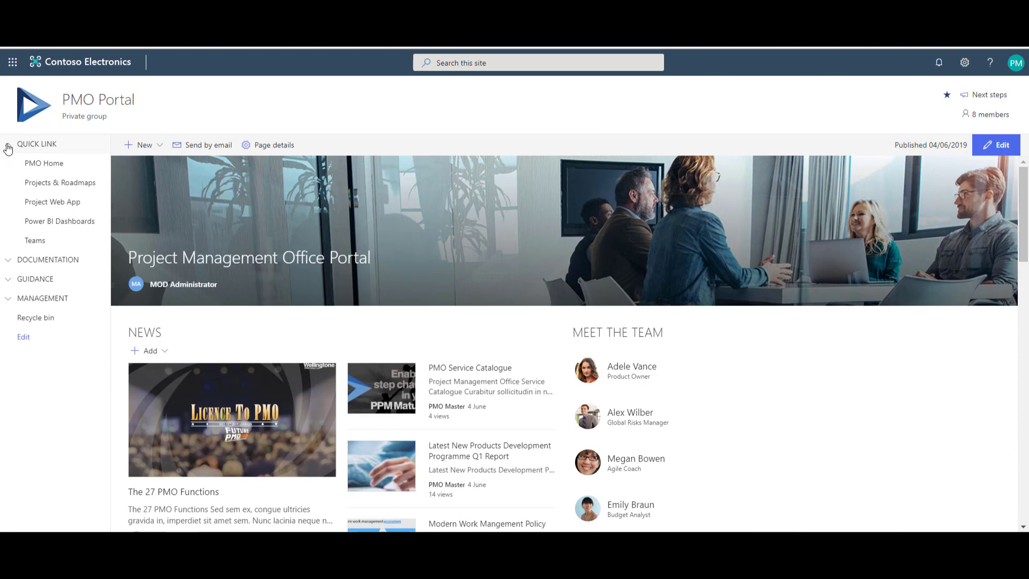
click(16, 208)
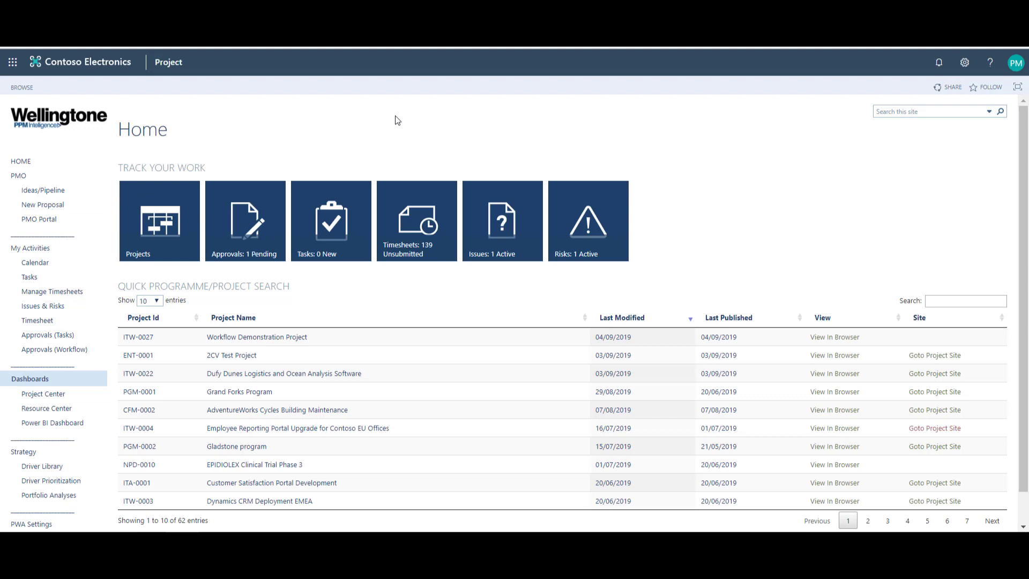
- Open the Microsoft POL Dashboard in Power BI and scroll through its project, risk and cost tiles
click(89, 432)
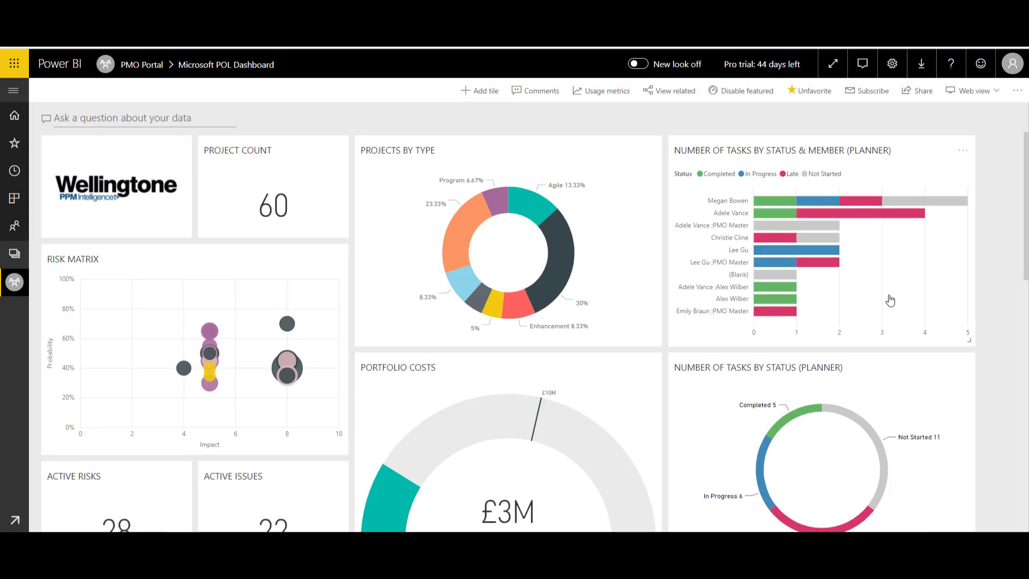
scroll(1026, 402, down, 7)
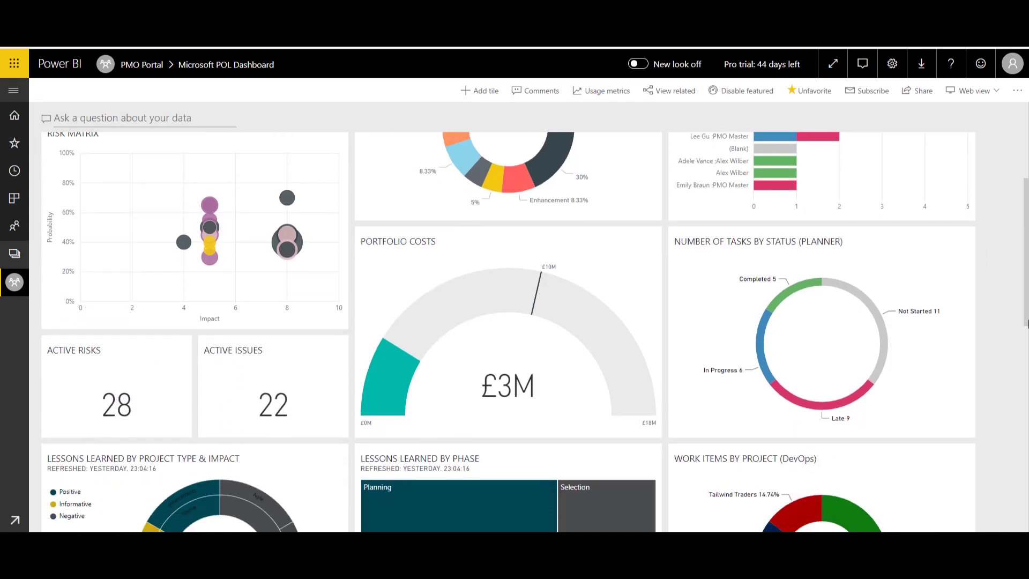